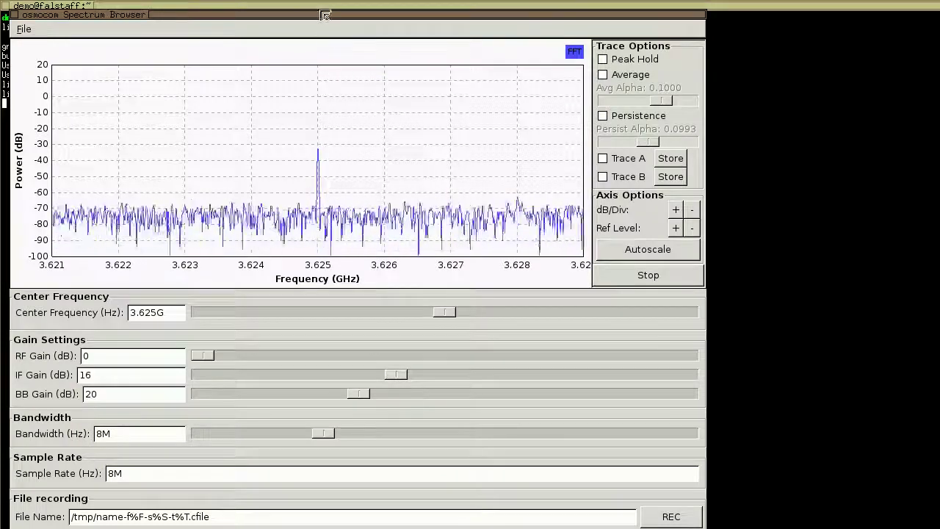
Step: Set the spectrum browser's sample rate to 20M
drag(326, 16, 316, 7)
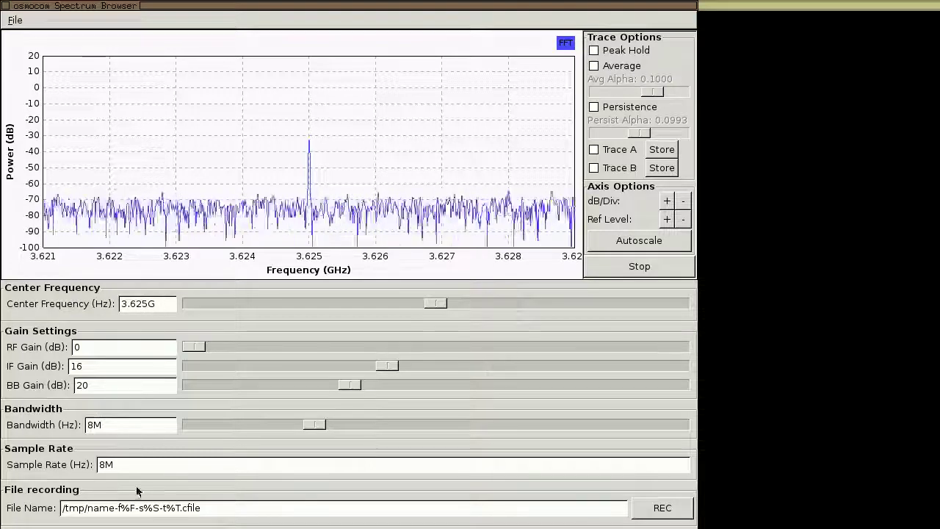
drag(132, 464, 88, 465)
text(20M)
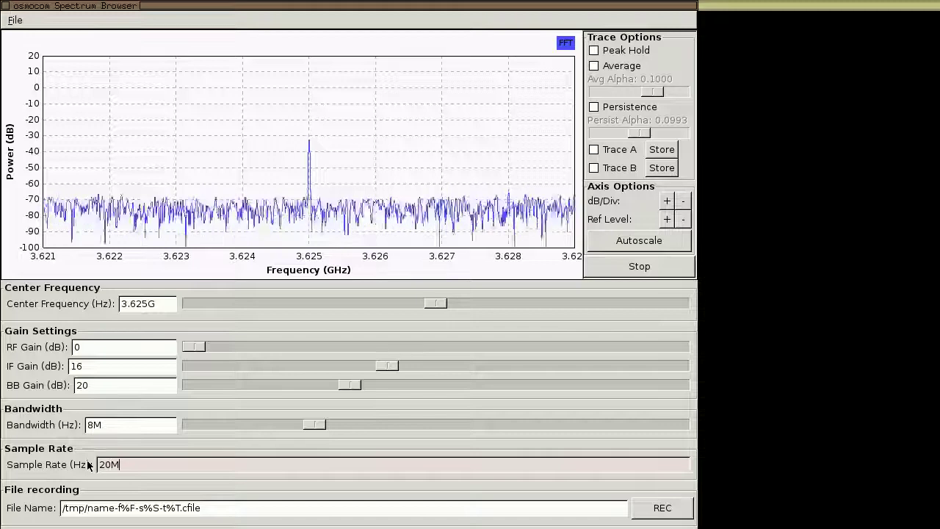
key(Return)
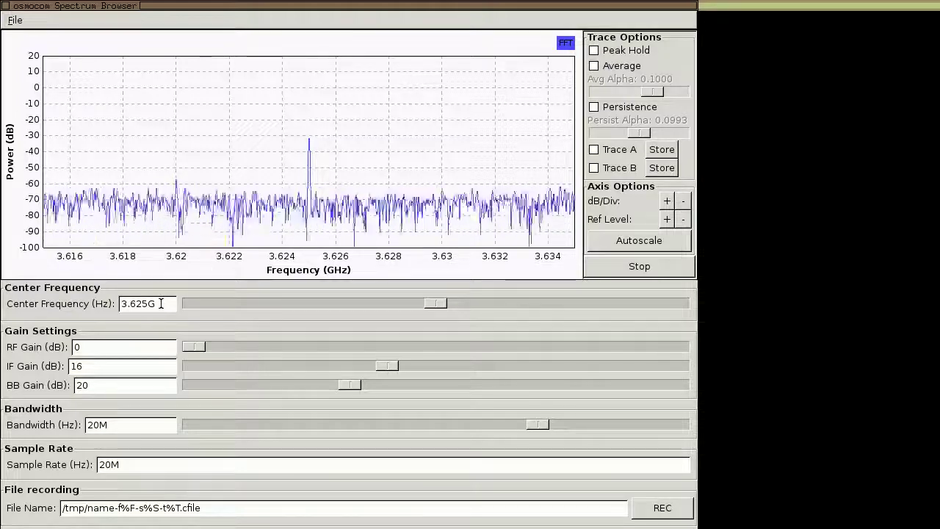
Step: Tune the center frequency to 300M to view the surrounding spectrum
drag(161, 303, 112, 303)
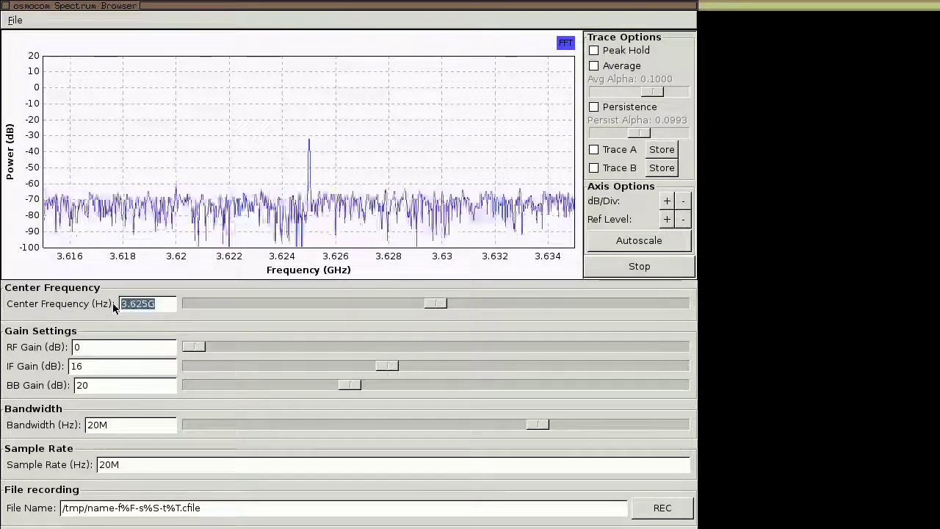
text(300M)
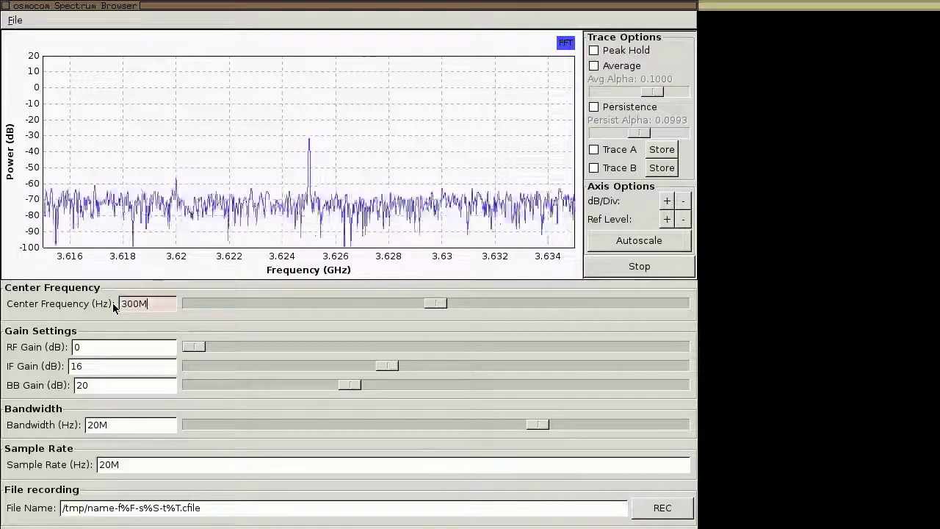
key(Return)
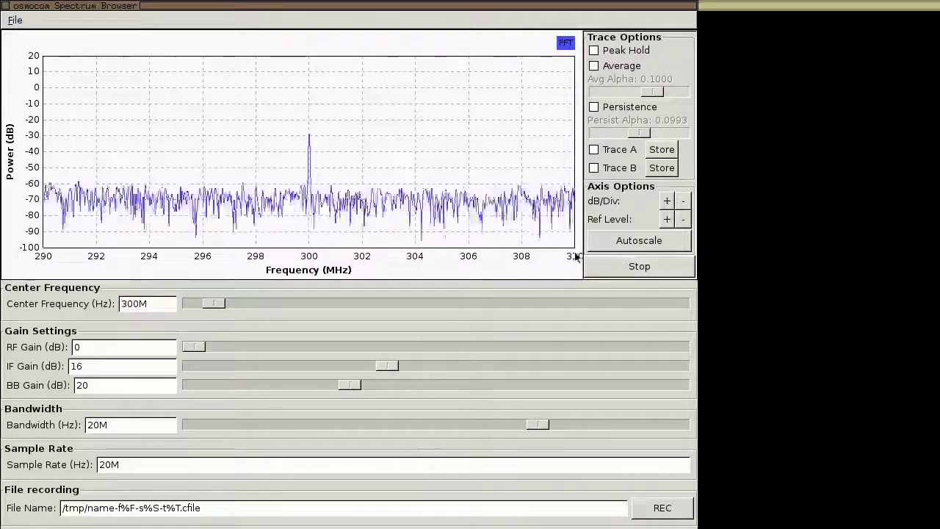
Step: Change the center frequency to 310M to view the next band of the spectrum
double_click(154, 304)
click(153, 305)
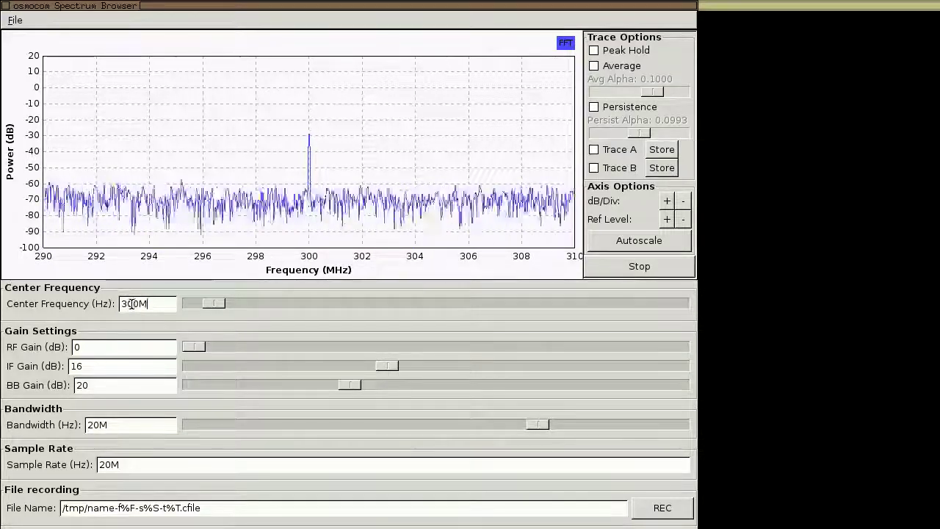
key(Left)
key(Left)
key(BackSpace)
text(1)
key(Return)
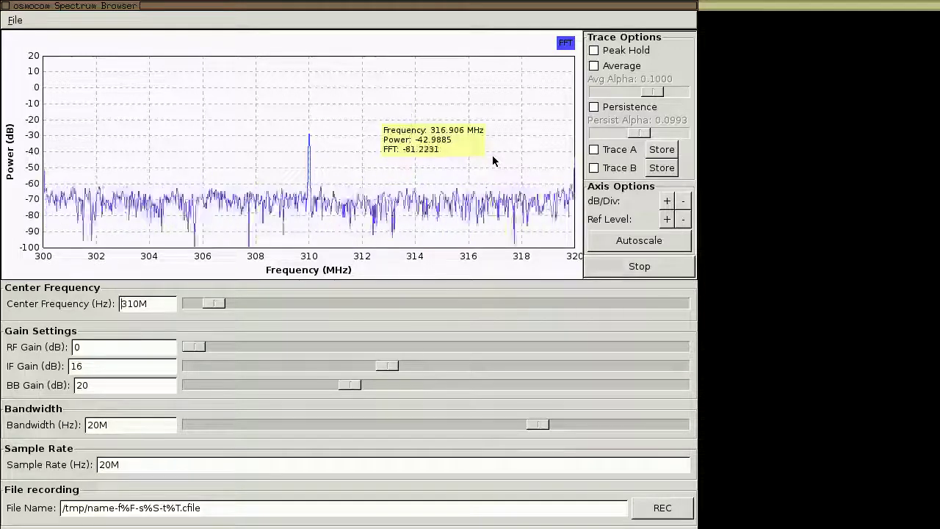
Step: Set the center frequency to 314M
click(135, 303)
key(BackSpace)
text(4)
key(Return)
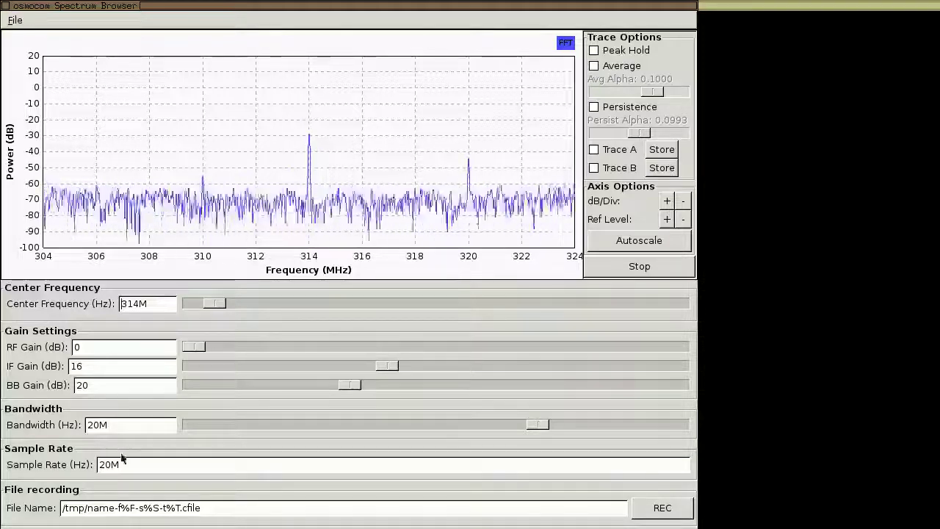
Step: Narrow the displayed spectrum by setting the sample rate to 2M
drag(126, 463, 90, 468)
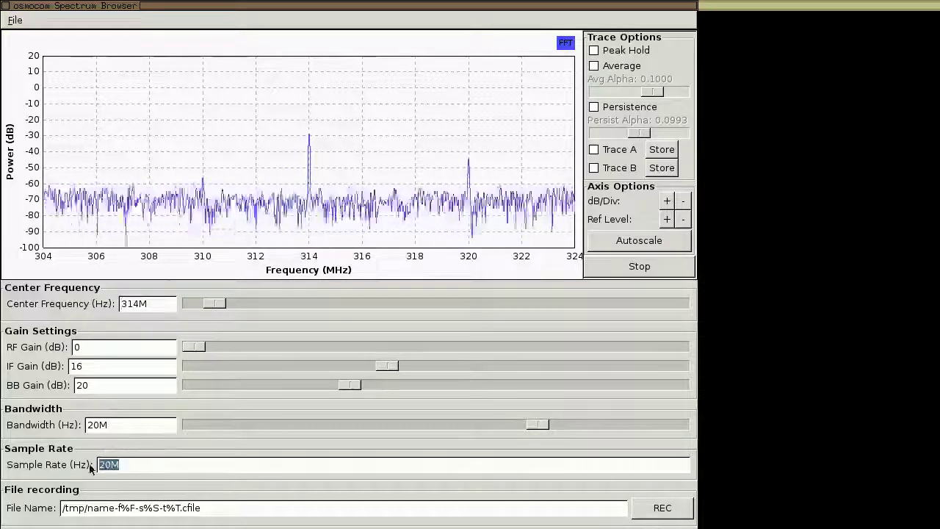
text(2M)
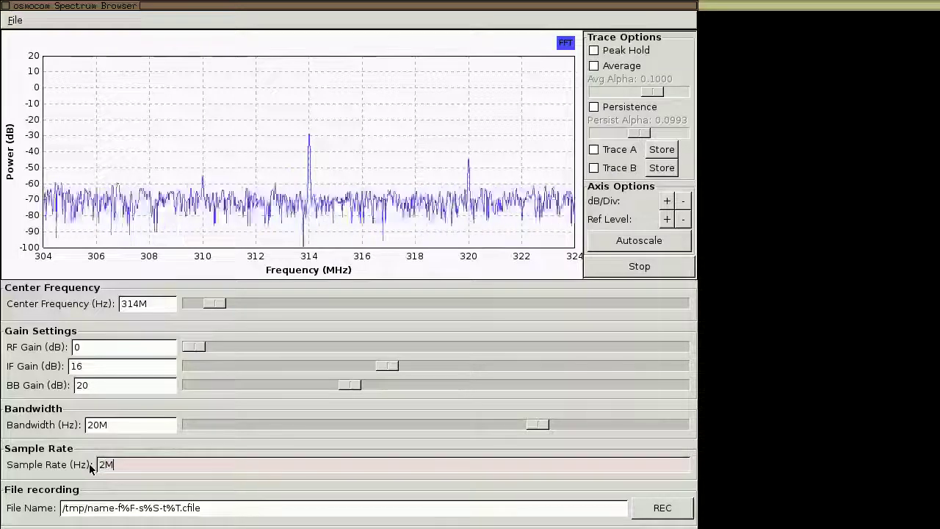
key(Return)
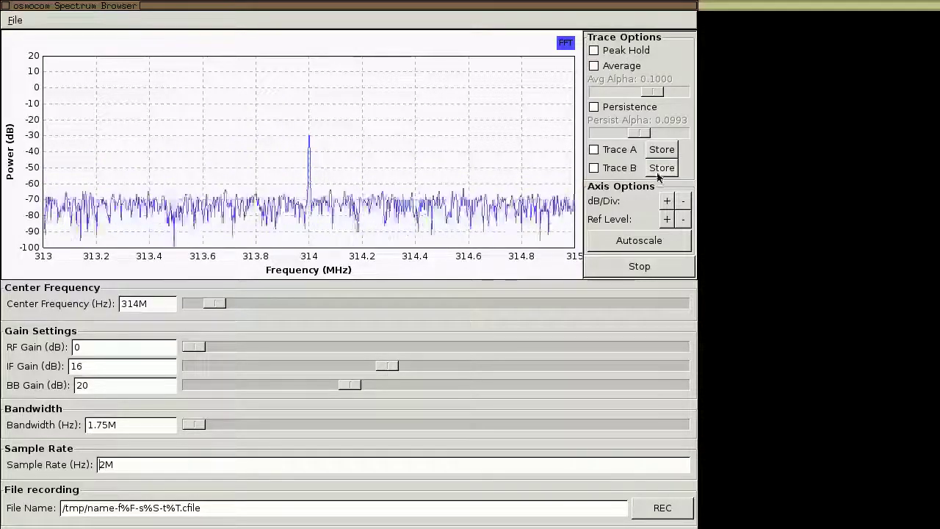
Step: Capture the signal peaks with Peak Hold before and after retuning the center frequency to 313.84M, leaving Peak Hold off
click(626, 50)
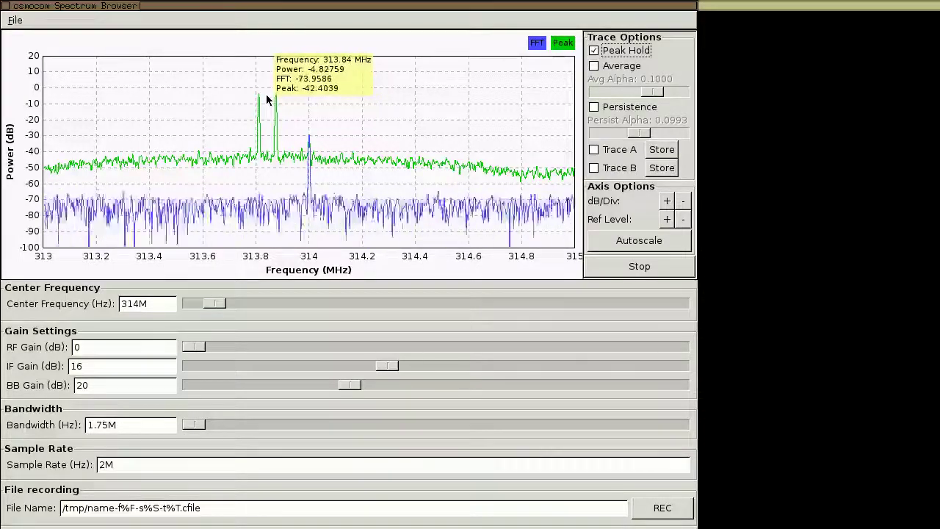
click(627, 51)
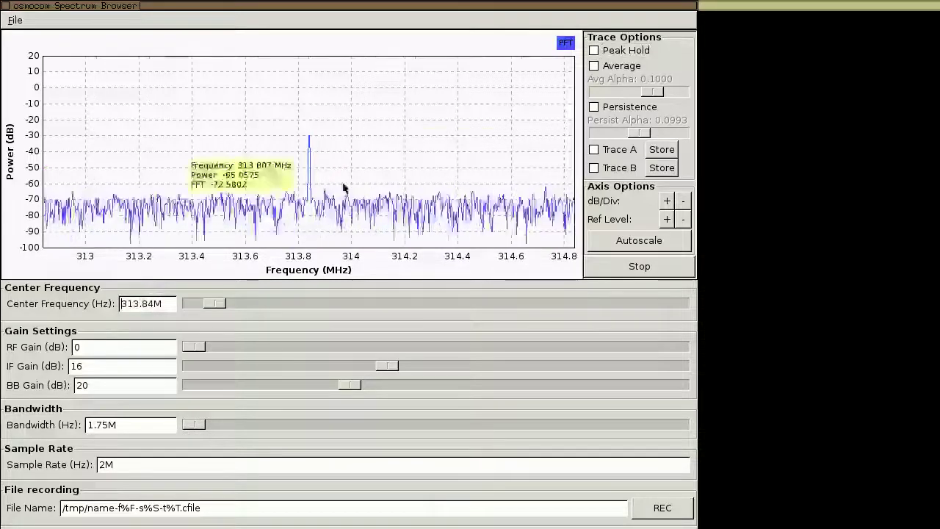
click(636, 50)
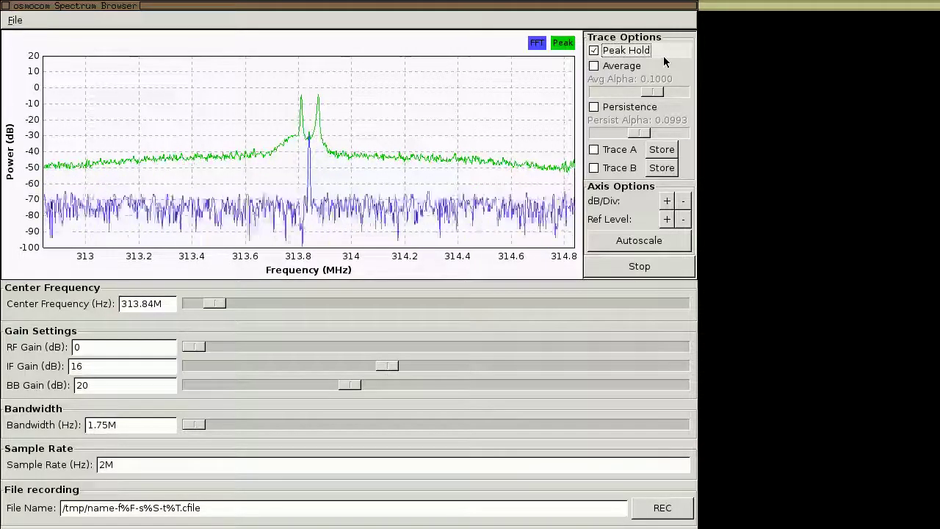
click(610, 55)
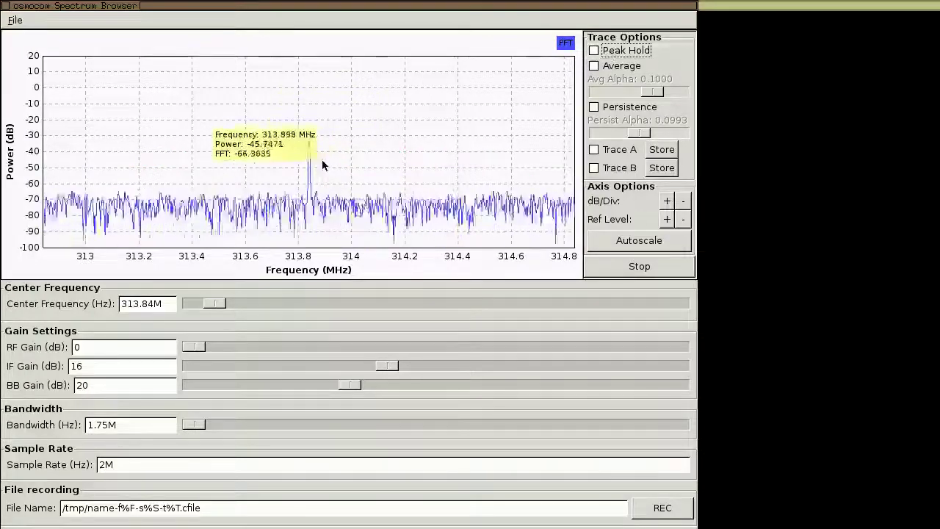
Step: Move the center frequency to 453.004M and reset it to 313.84M
mouse_move(219, 305)
mouse_down()
mouse_move(245, 312)
mouse_move(227, 304)
mouse_up()
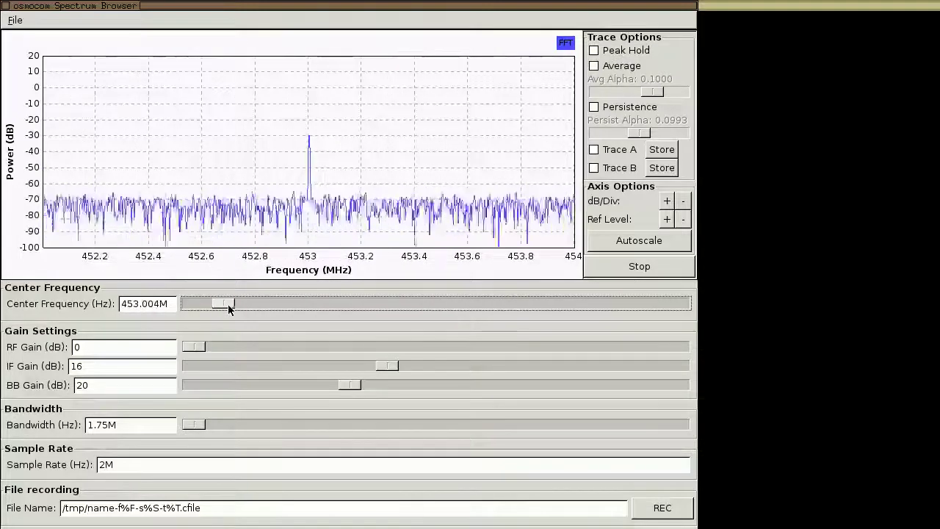
drag(168, 304, 120, 300)
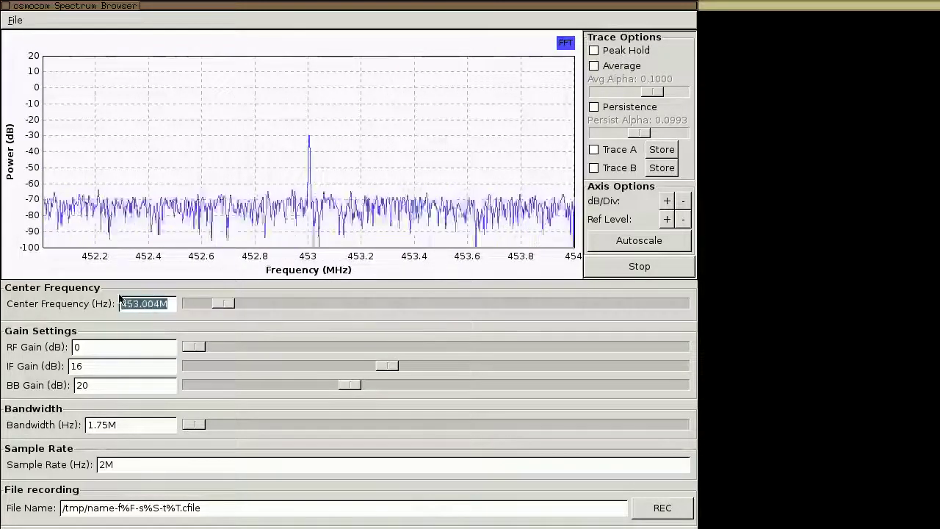
text(913.84M)
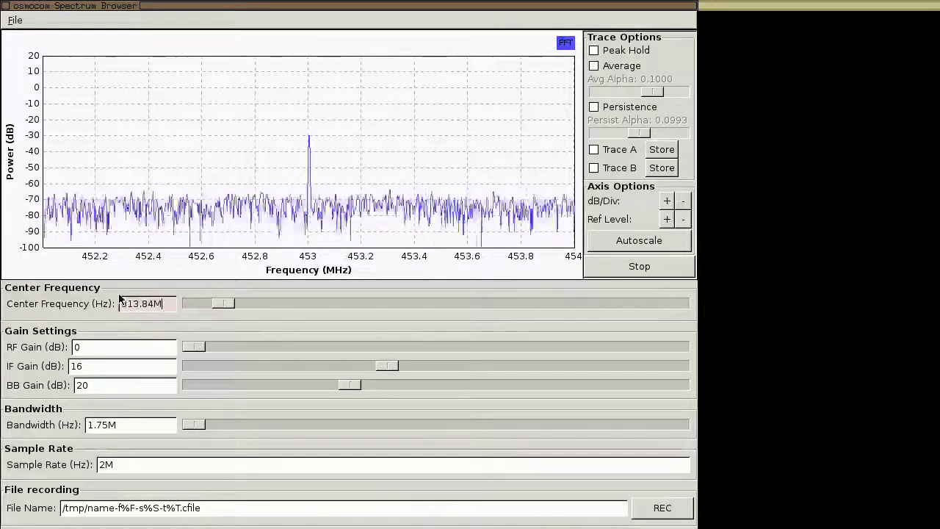
key(Return)
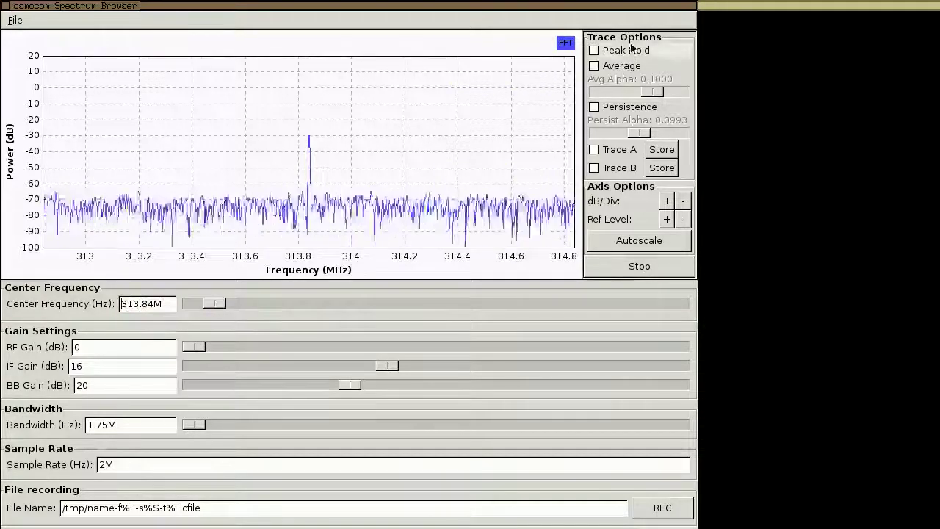
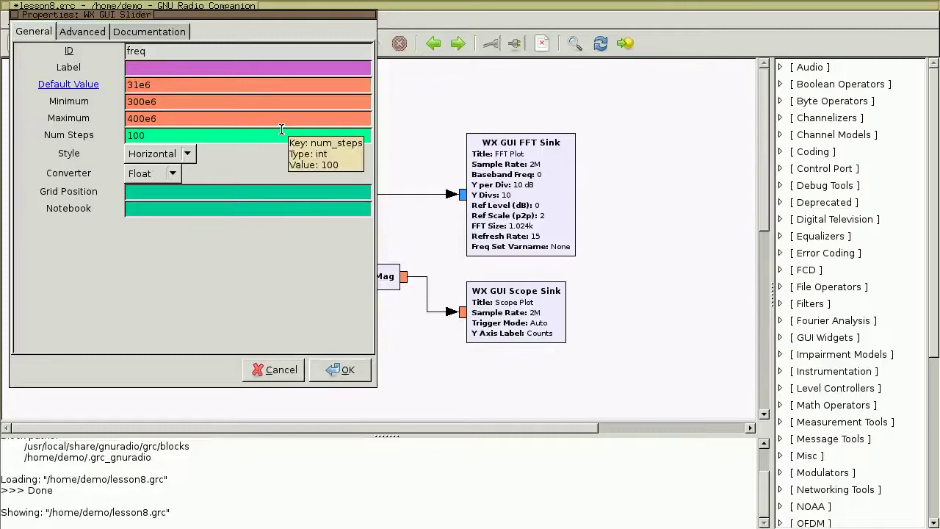
Step: Set the default value of the freq WX GUI Slider block to 313.84e6
text(3)
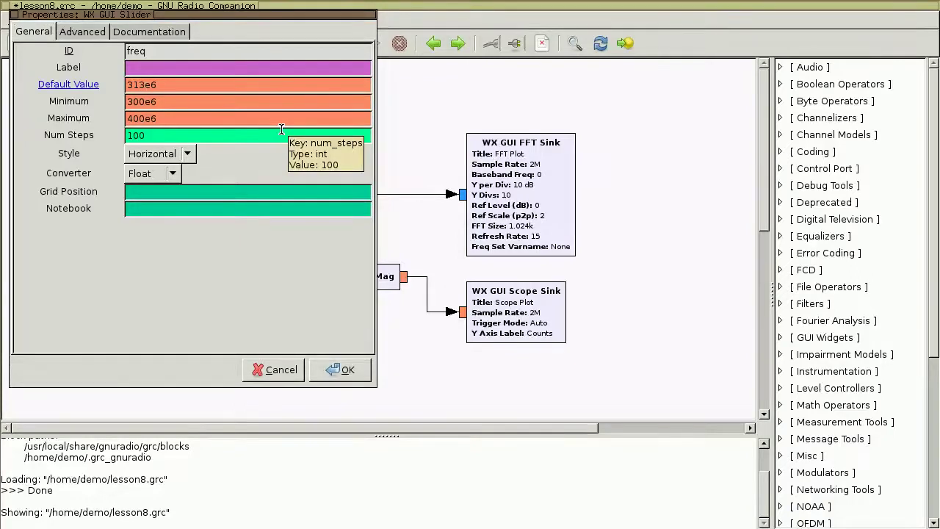
text(.84)
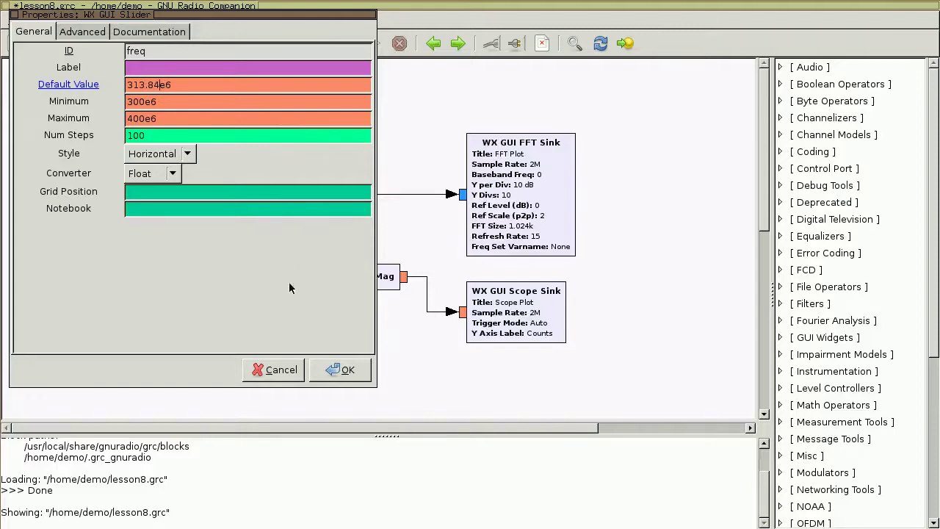
click(339, 369)
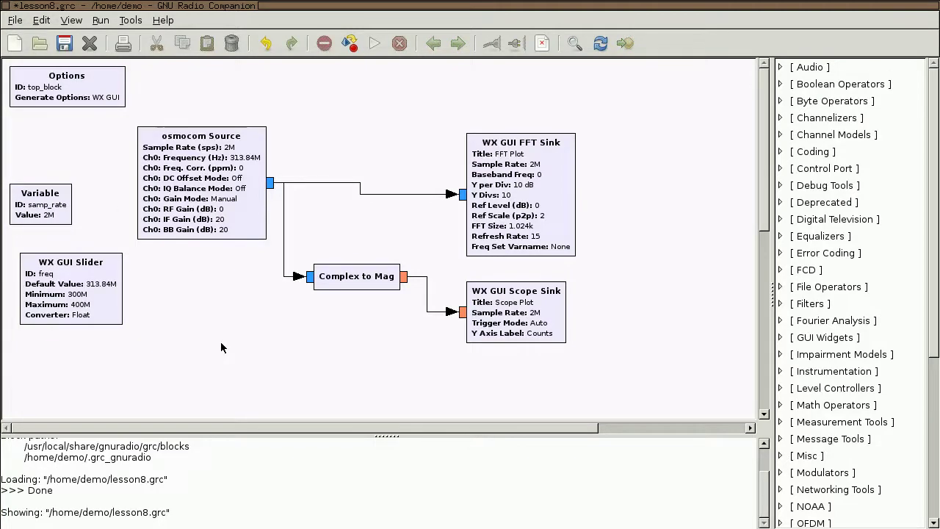
Step: Save the flow graph under the new name lesson9a.grc in the demo folder and run it
click(15, 19)
click(83, 101)
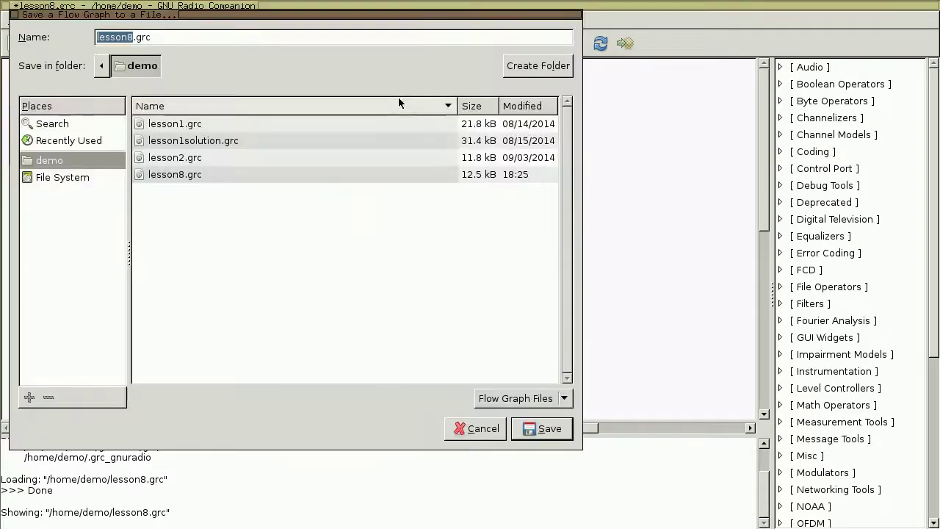
click(131, 37)
key(BackSpace)
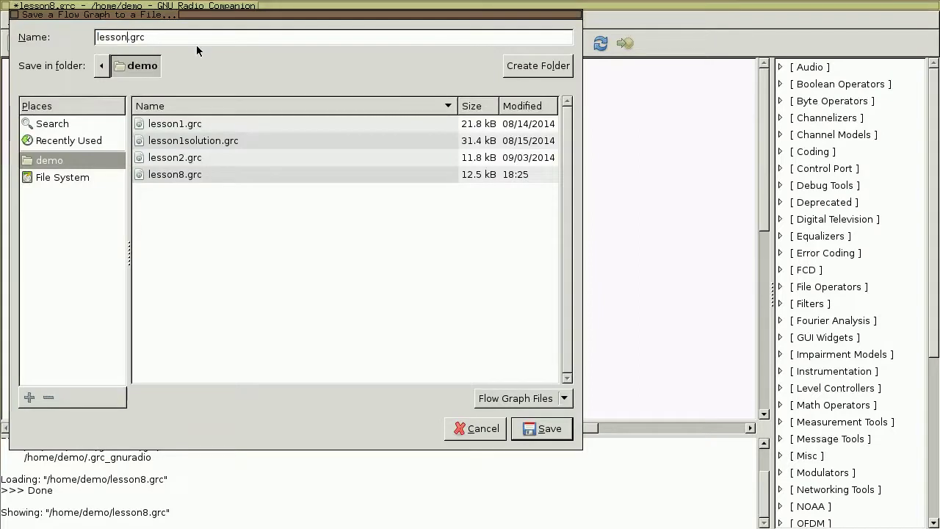
text(9a)
click(543, 428)
click(375, 43)
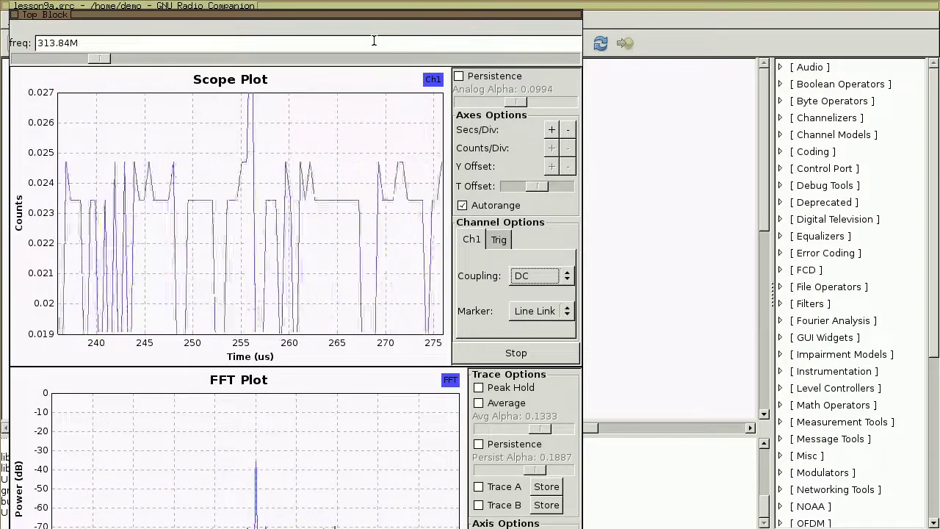
Step: Turn off autorange on the scope plot and increase its vertical scale to 1 count per division
click(477, 205)
click(551, 148)
click(551, 149)
click(551, 149)
click(551, 148)
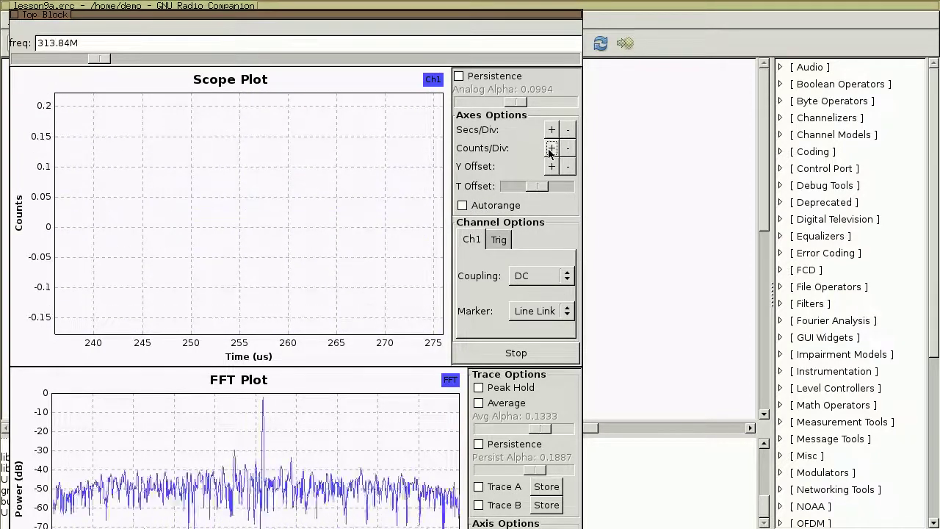
click(551, 148)
click(551, 148)
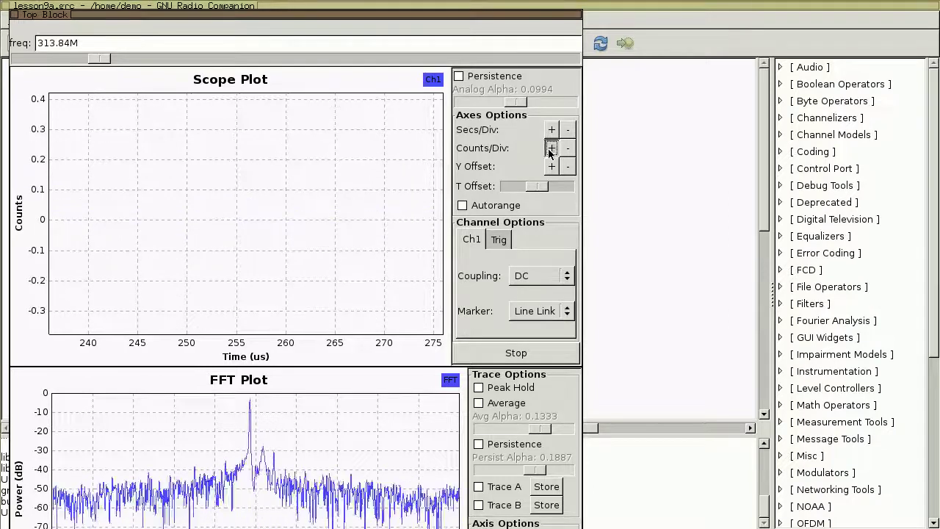
click(551, 148)
click(551, 148)
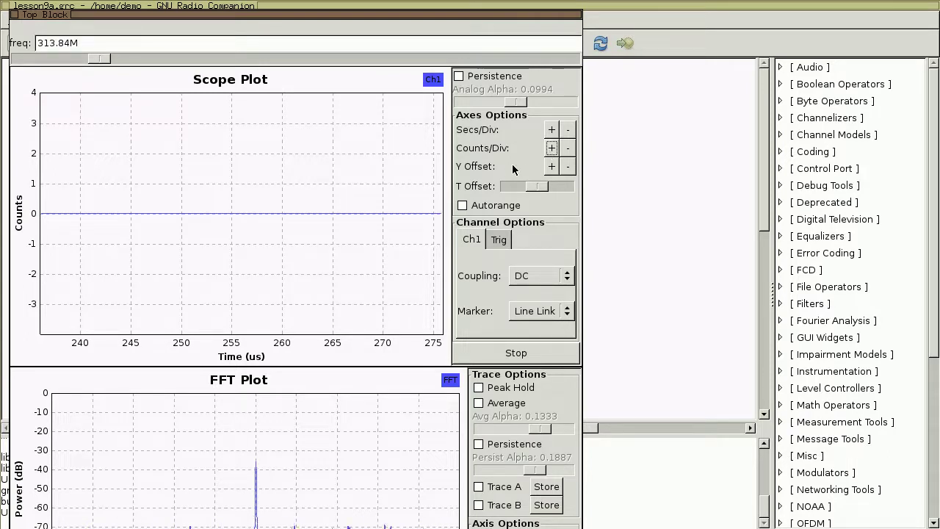
Step: Close the running flow graph window and add a Quadrature Demod block just below the Complex to Mag block
key(alt+F4)
drag(383, 279, 382, 288)
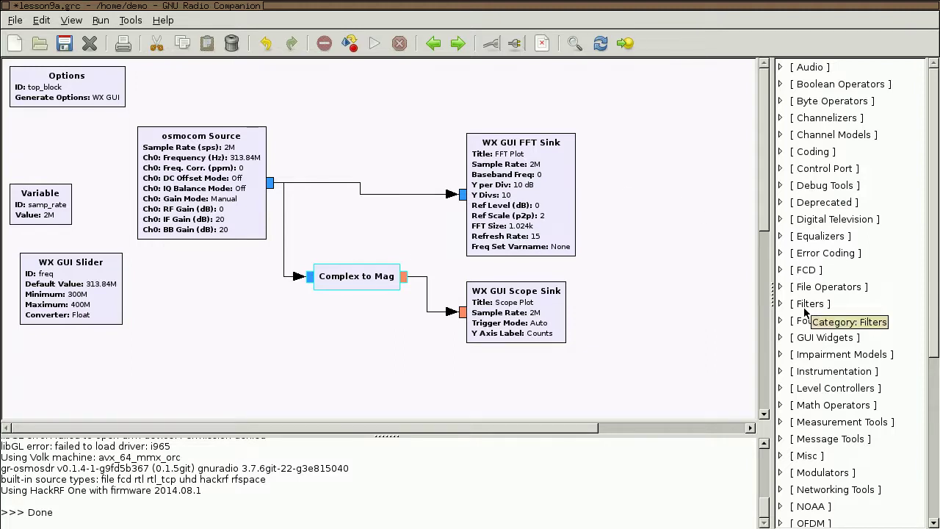
scroll(805, 312, down, 5)
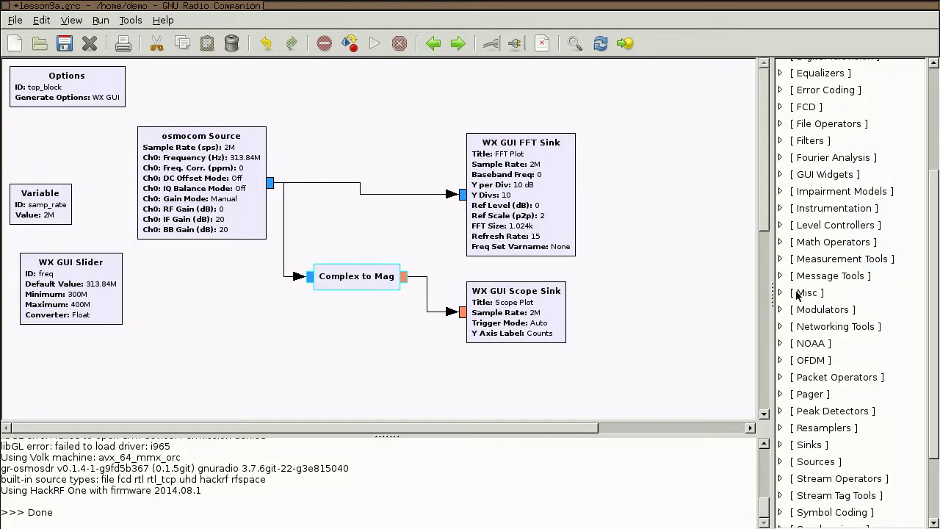
scroll(795, 279, up, 2)
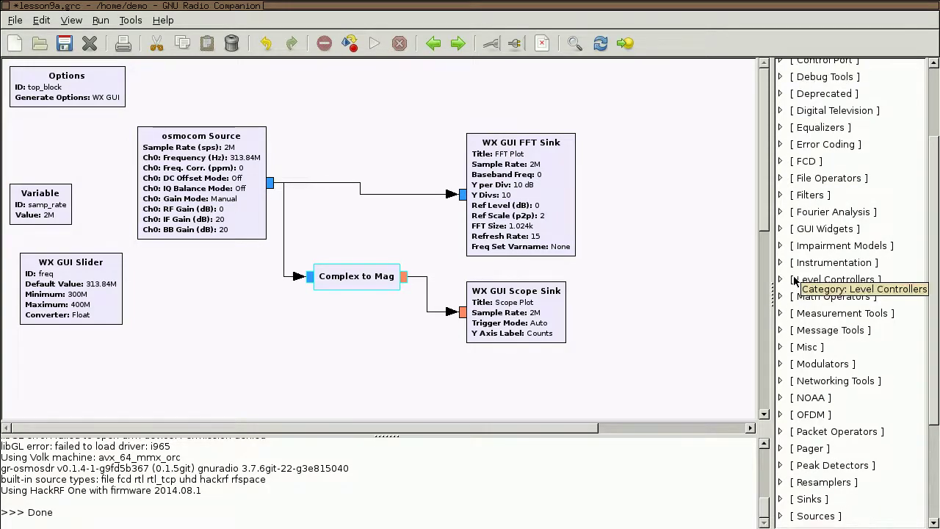
click(781, 363)
scroll(798, 359, down, 8)
scroll(800, 354, down, 3)
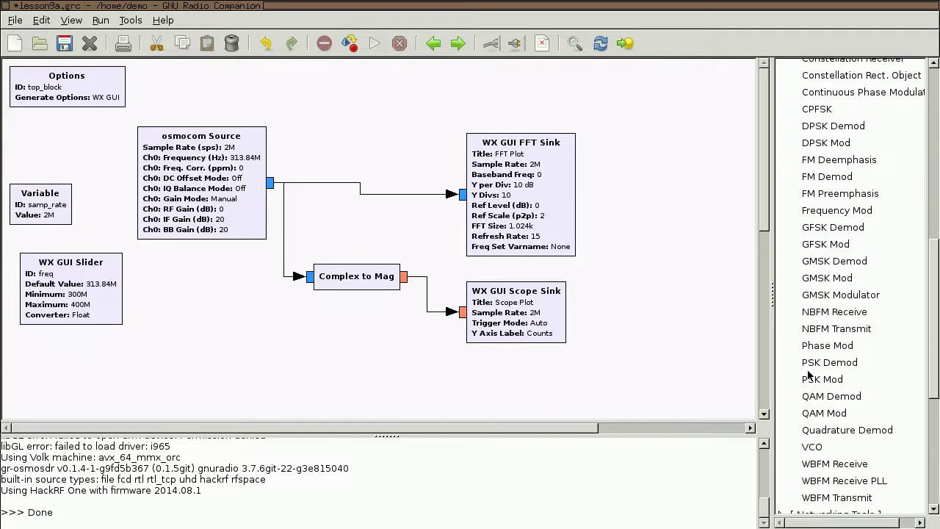
drag(829, 431, 283, 336)
drag(364, 343, 347, 320)
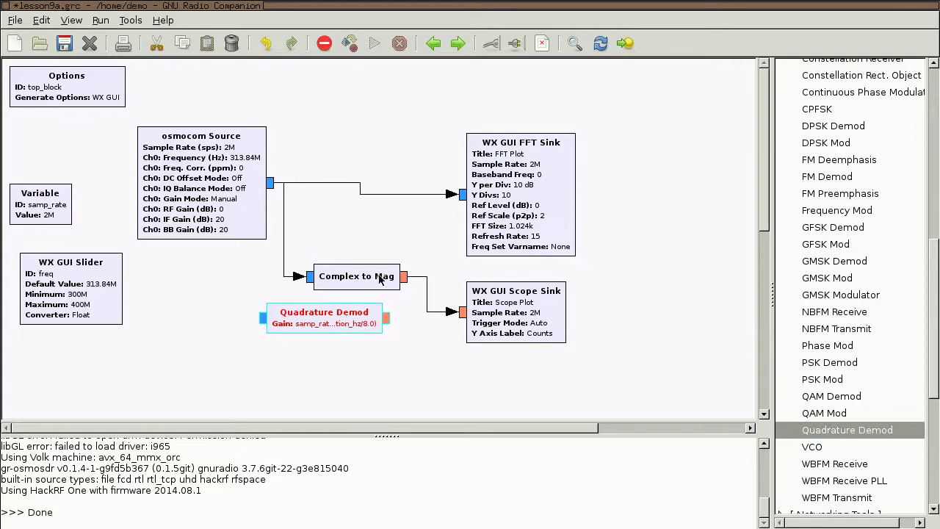
Step: Delete the Complex to Mag block and move the Quadrature Demod block into its place
click(298, 276)
click(261, 318)
click(384, 286)
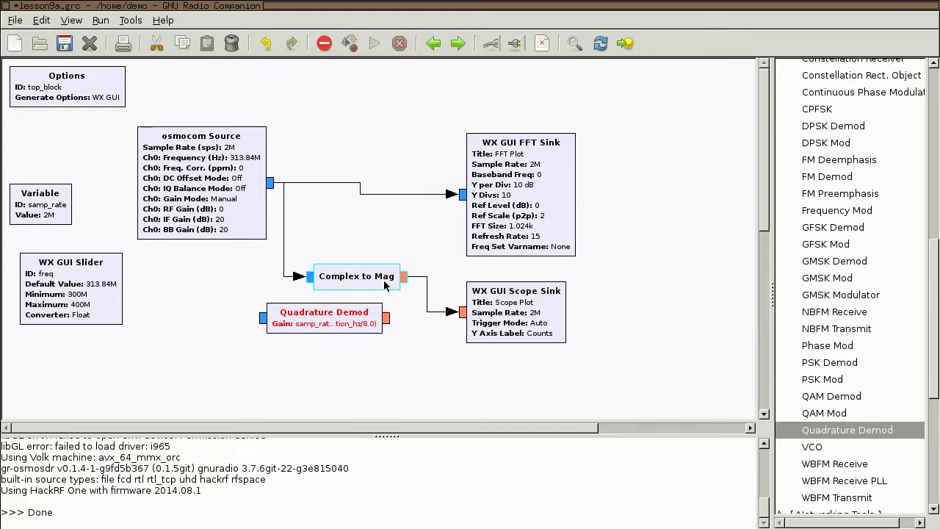
key(Delete)
drag(356, 310, 410, 277)
Step: Connect the osmocom Source to the Quadrature Demod and its output to the WX GUI Scope Sink, moving the sink slightly away from the demodulator
click(270, 182)
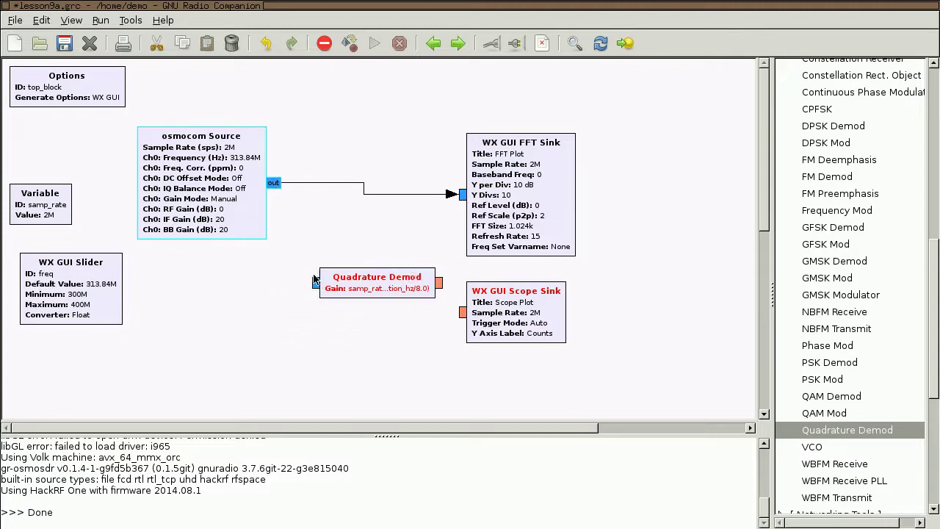
click(313, 284)
click(272, 183)
click(315, 283)
click(439, 282)
click(465, 313)
drag(474, 315, 491, 314)
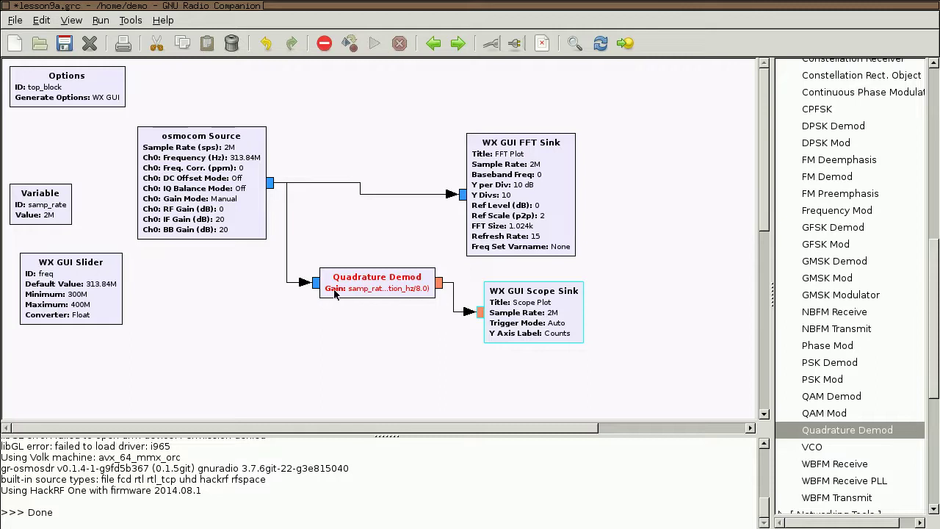
Step: Set the gain of the Quadrature Demod block to 1
click(393, 288)
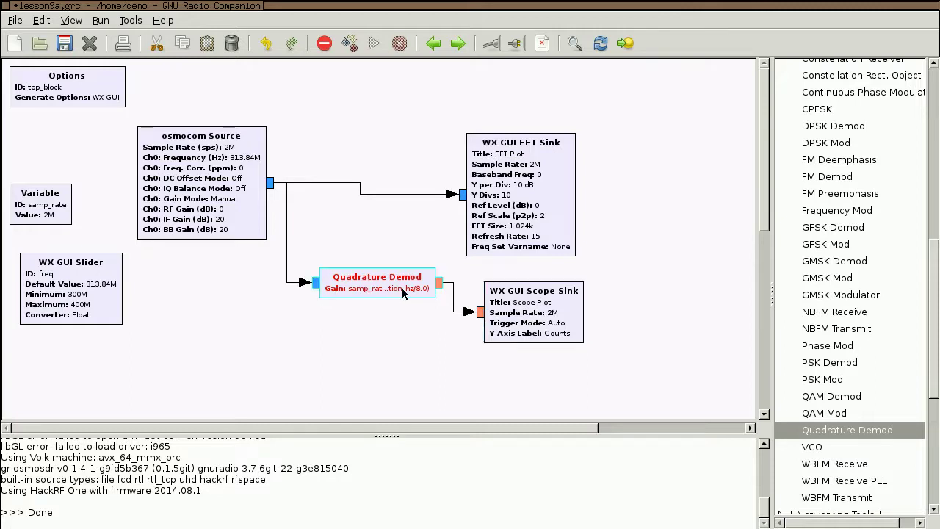
double_click(402, 288)
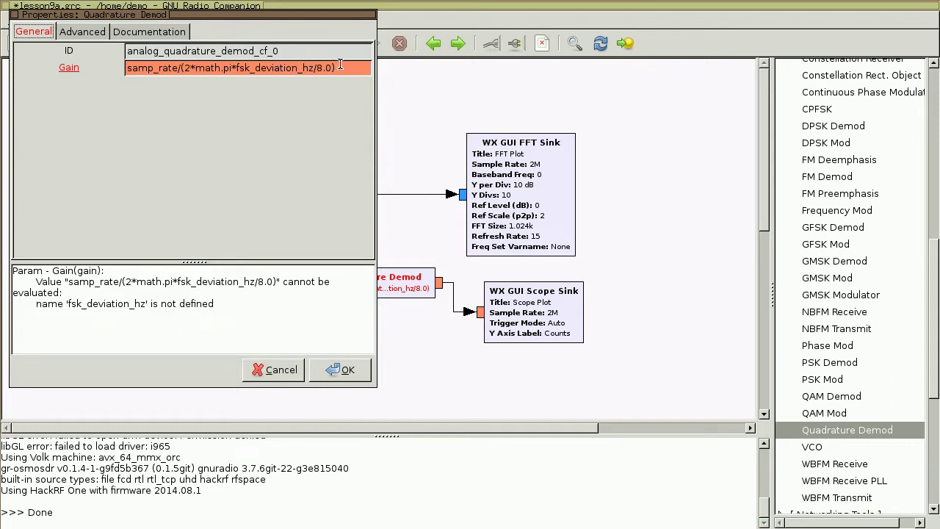
drag(340, 68, 129, 68)
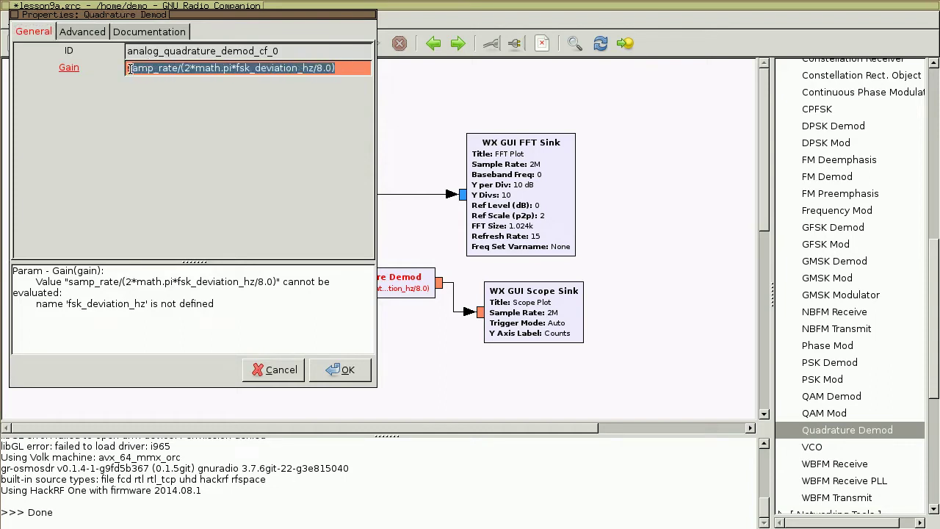
click(348, 68)
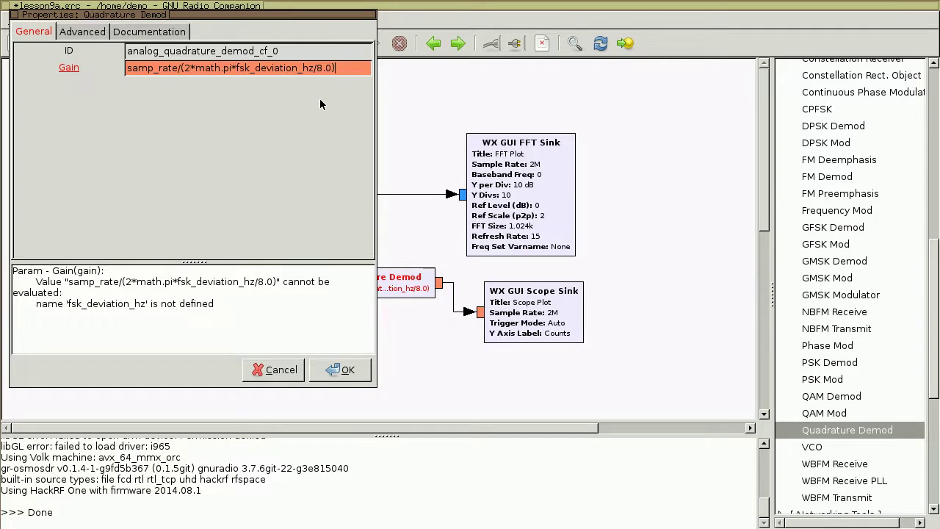
drag(342, 67, 126, 70)
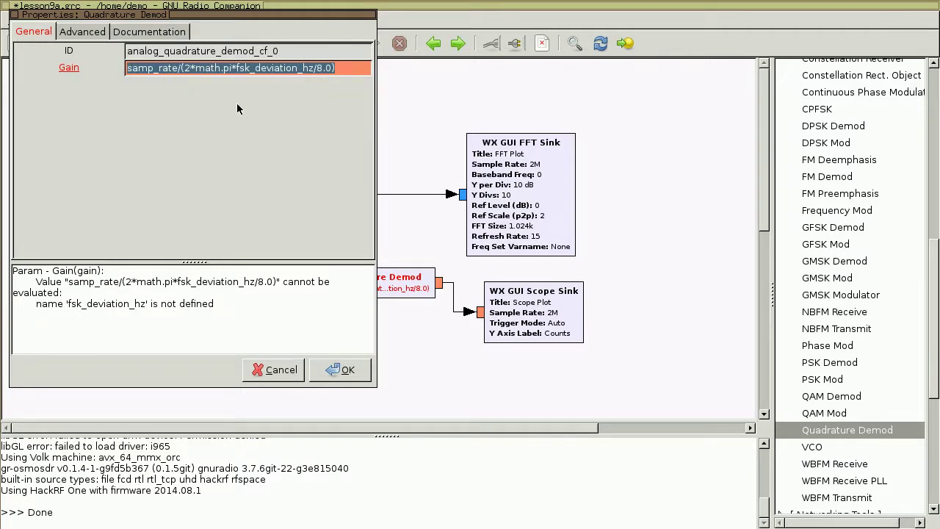
text(1)
click(342, 369)
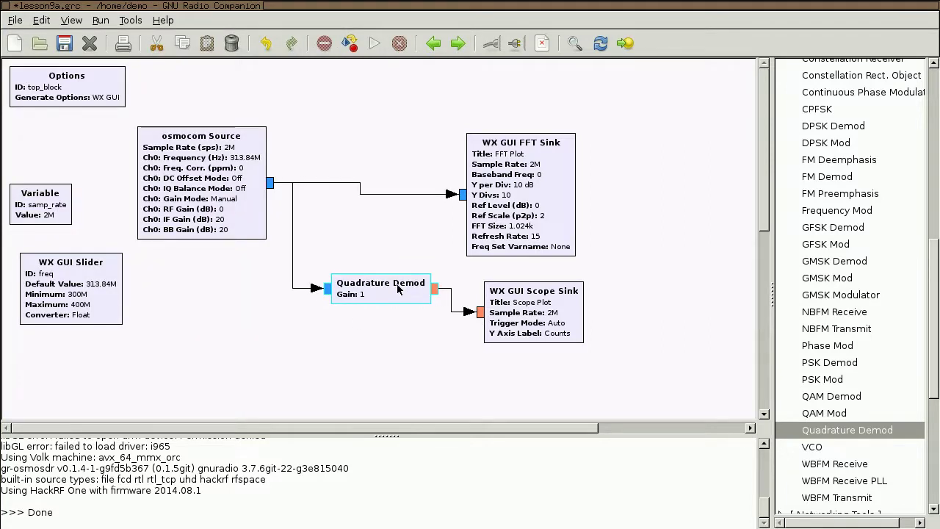
Step: Run the flow graph and give the scope plot a fixed vertical scale of 0.5 counts per division with autorange off
click(373, 44)
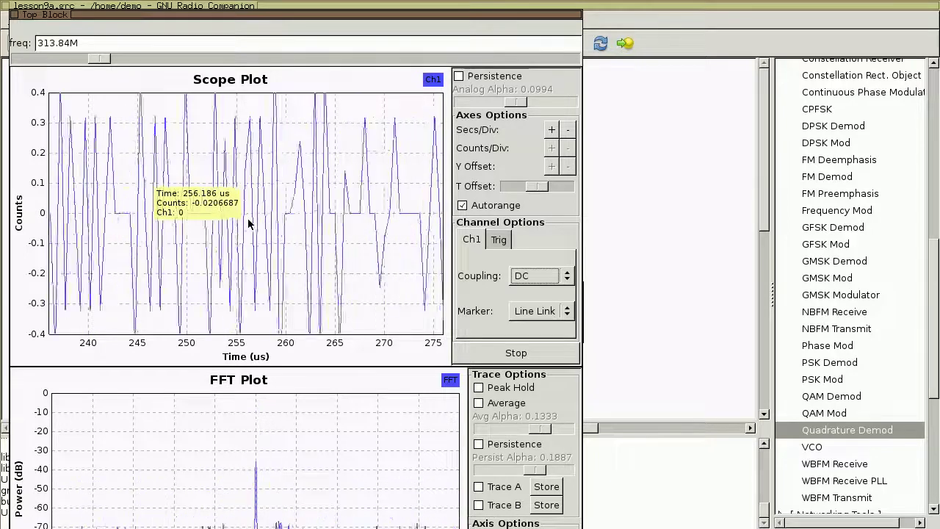
click(472, 210)
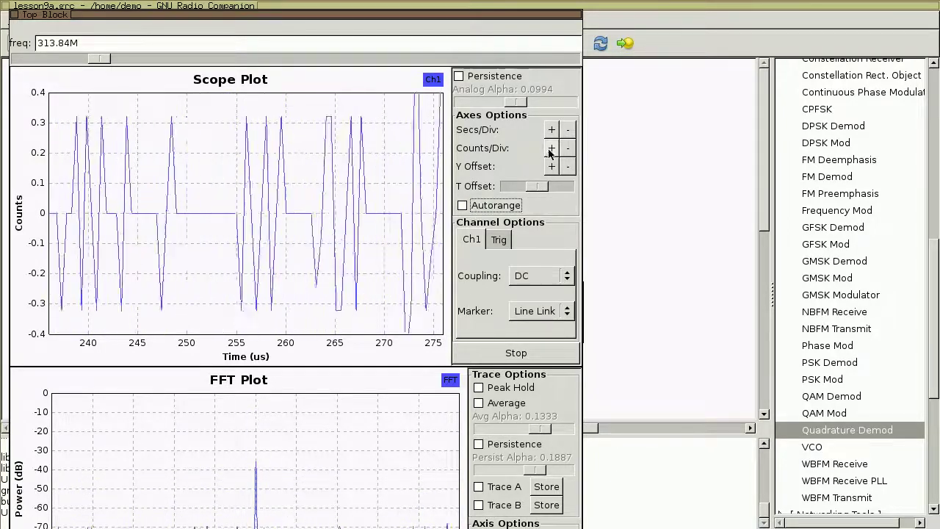
click(550, 149)
click(550, 149)
click(550, 148)
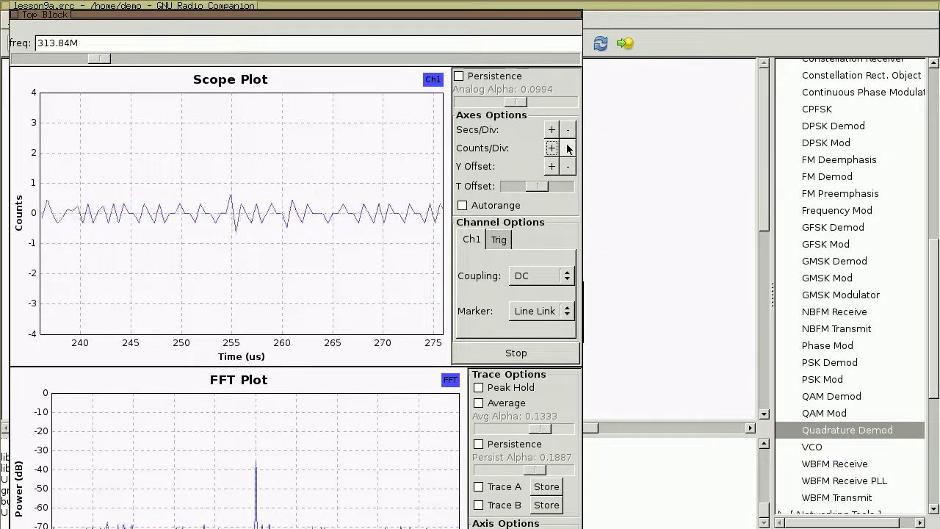
click(568, 149)
Step: Increase the scope plot's time scale to 1 ms per division
click(552, 130)
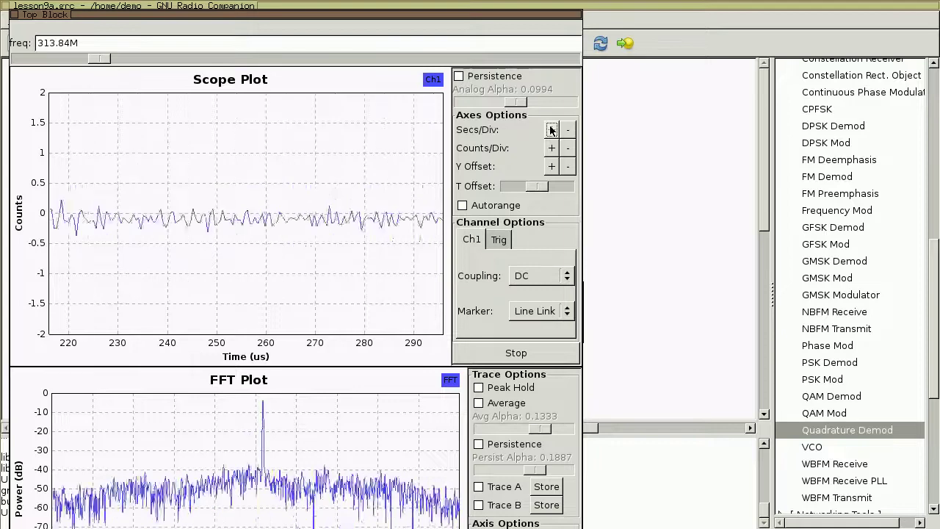
click(551, 130)
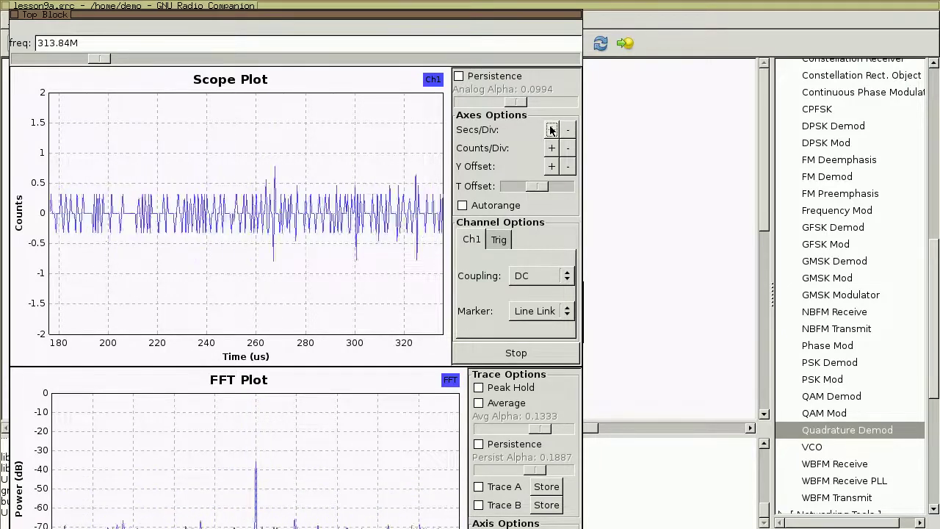
click(552, 129)
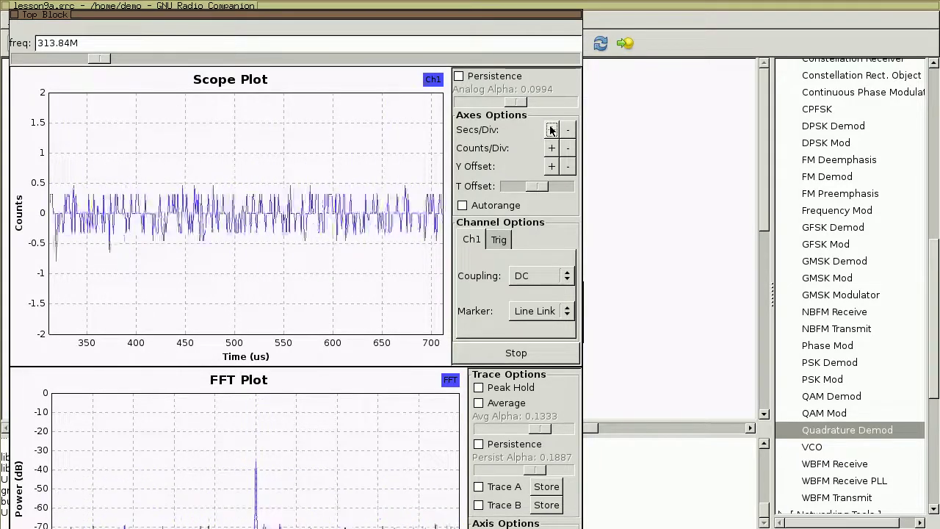
click(551, 130)
click(551, 130)
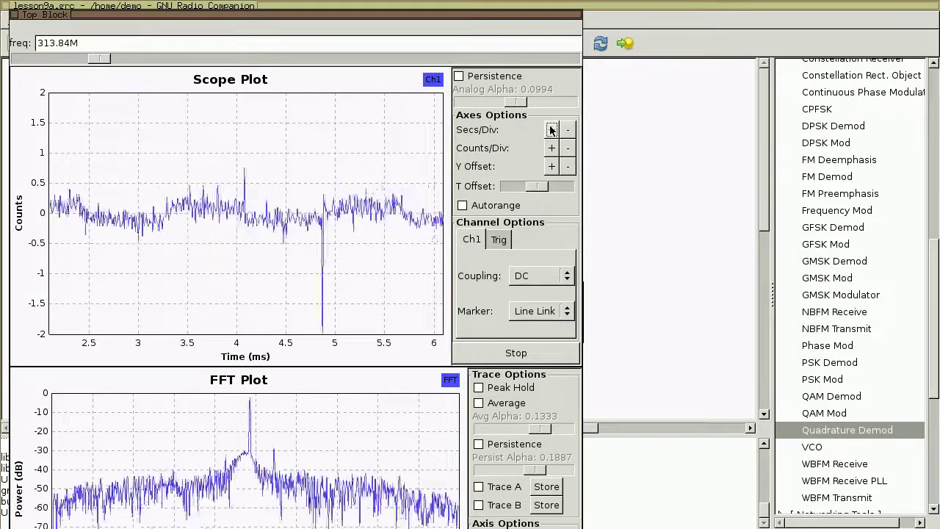
click(551, 130)
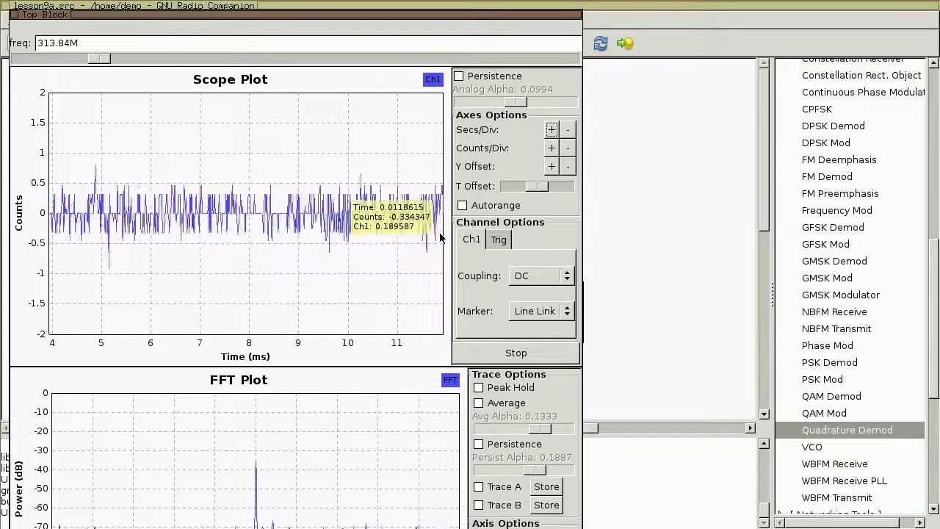
Step: Freeze the scope trace on a captured transmission to examine the demodulated signal, and close the running flow graph window
click(520, 355)
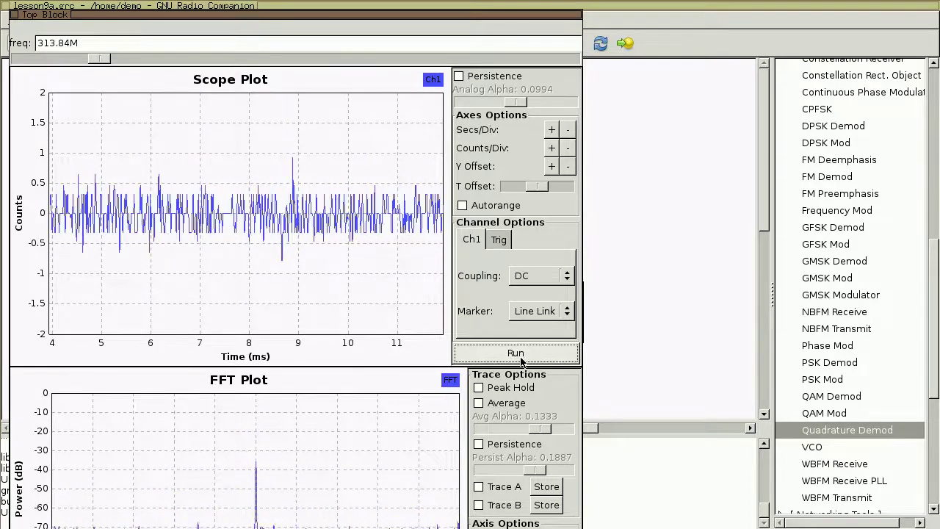
click(521, 355)
click(521, 355)
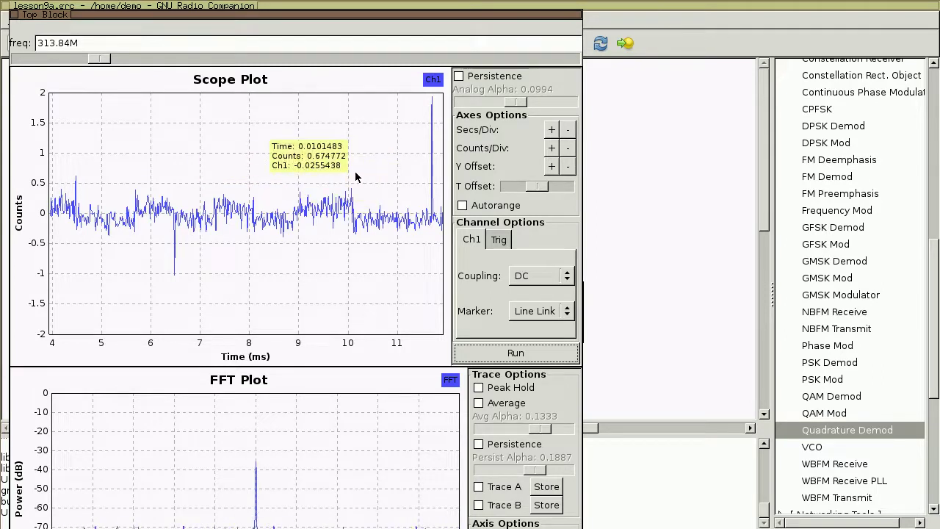
key(alt+F4)
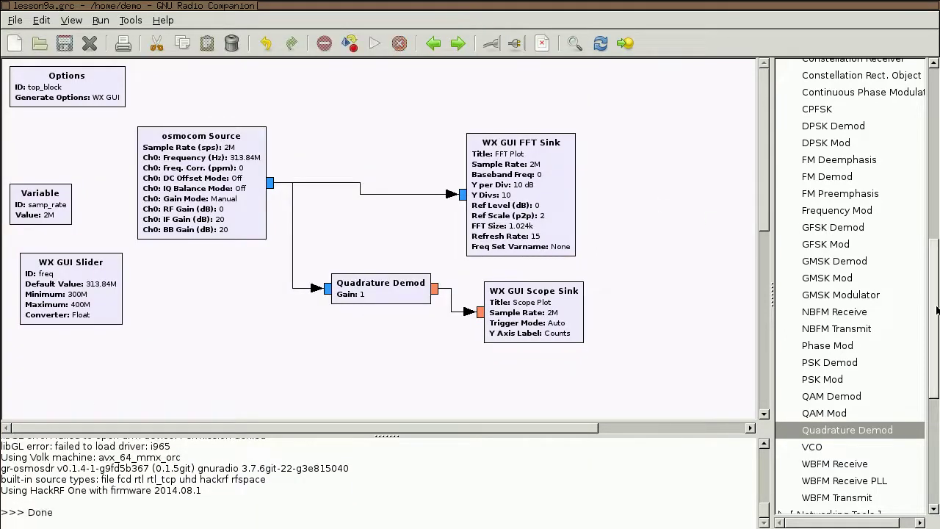
Step: Add a Low Pass Filter block below the osmocom Source and disable it
drag(931, 321, 822, 233)
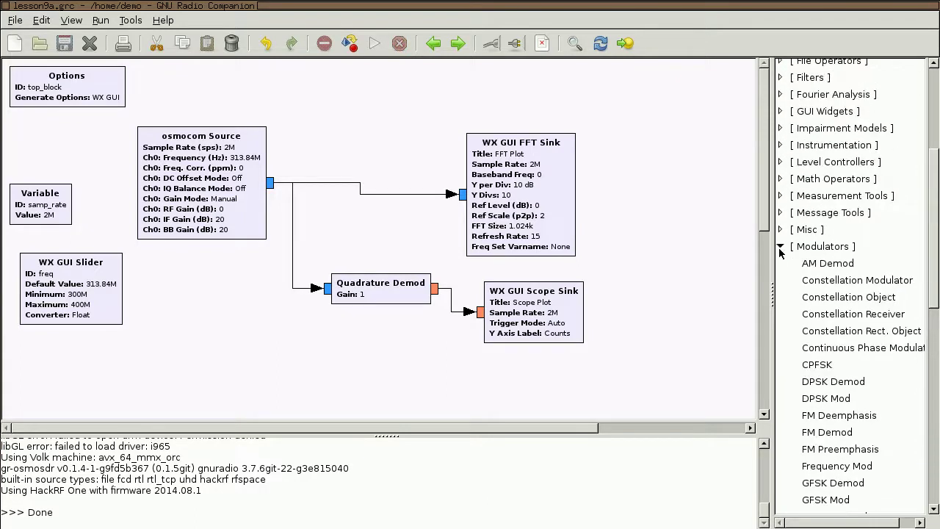
click(780, 246)
scroll(815, 252, up, 5)
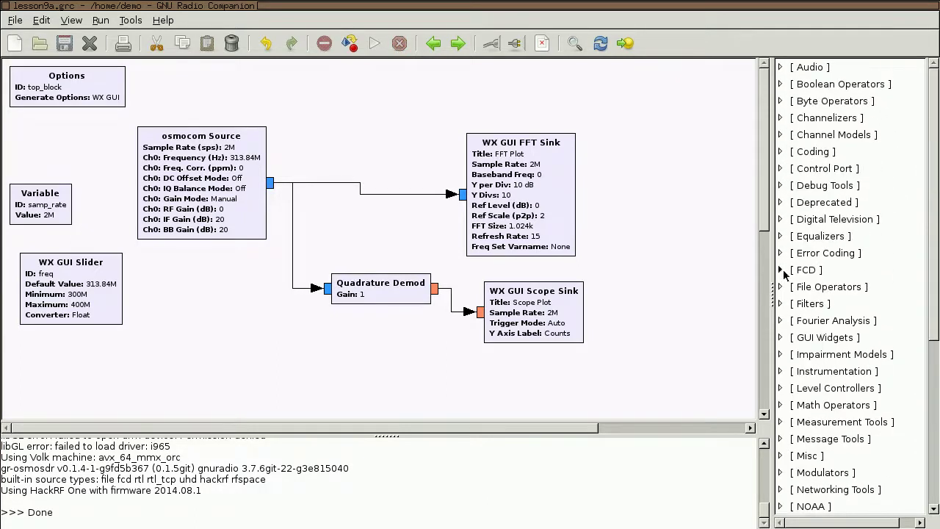
click(779, 307)
scroll(850, 329, down, 5)
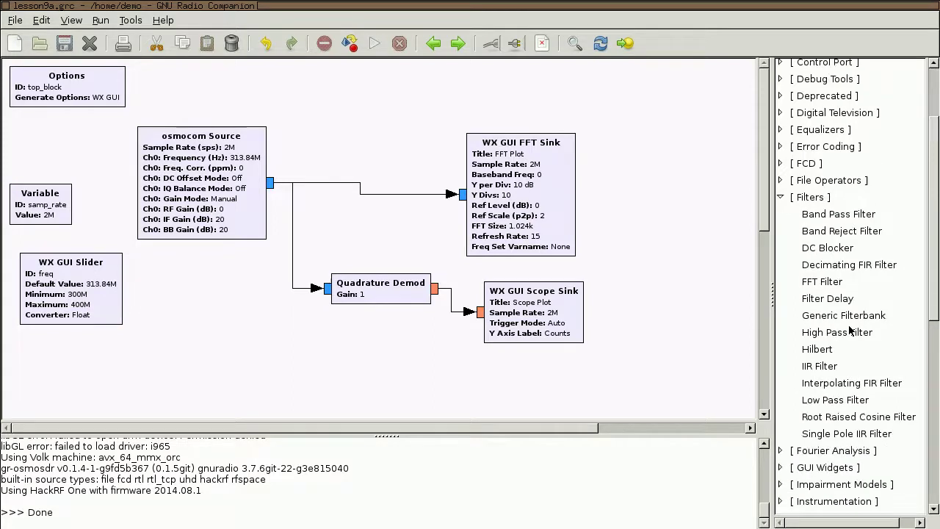
drag(815, 293, 233, 316)
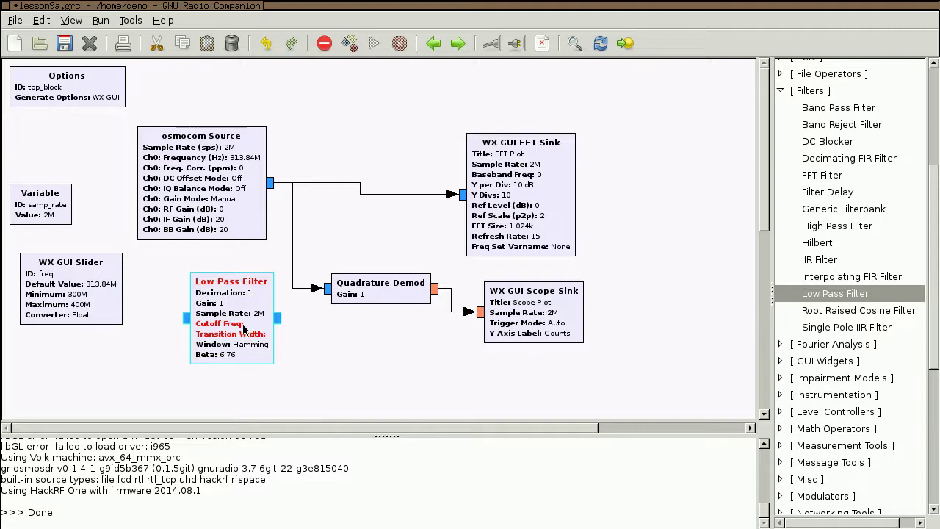
key(d)
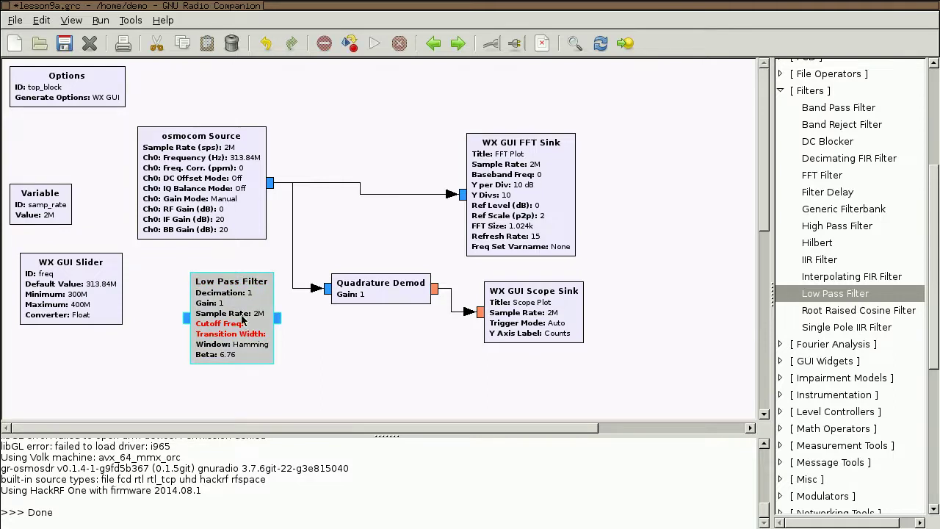
Step: Run the flow graph with peak hold on the FFT plot to check the signal peaks' frequency offsets, and close its window
click(371, 45)
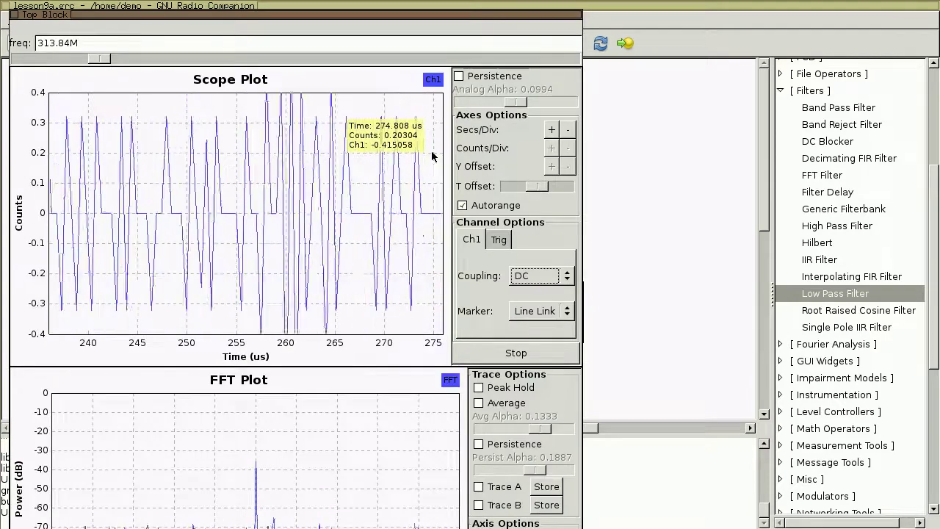
click(494, 388)
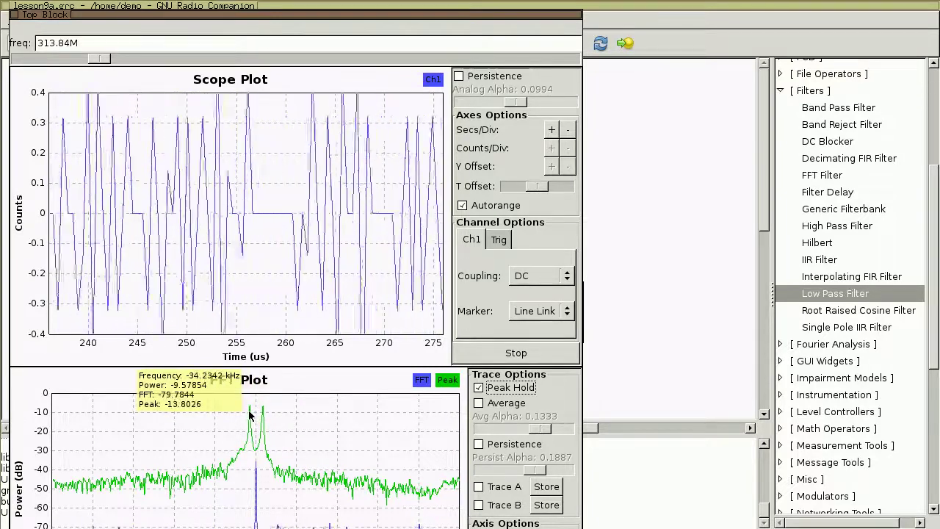
key(alt+F4)
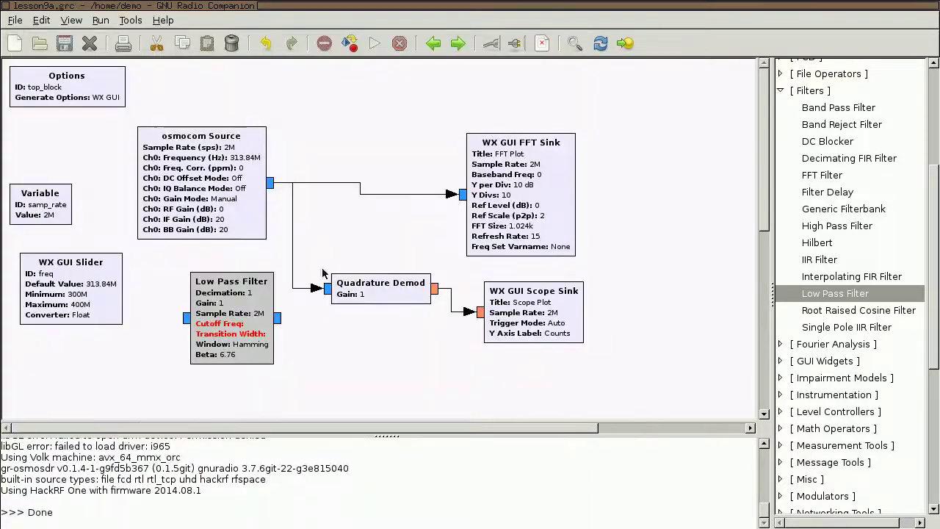
Step: Set the Low Pass Filter's cutoff frequency to 40e3 and its transition width to 20e3
double_click(253, 341)
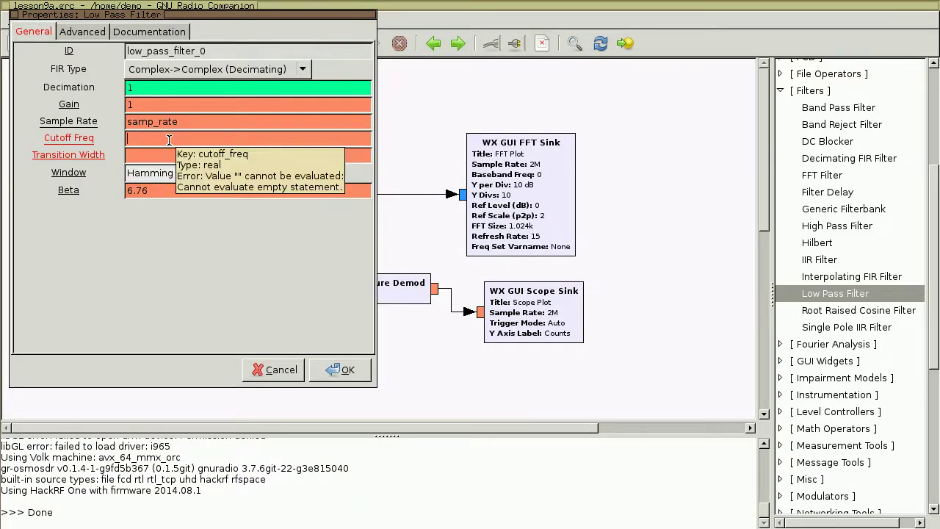
text(40e3)
click(153, 154)
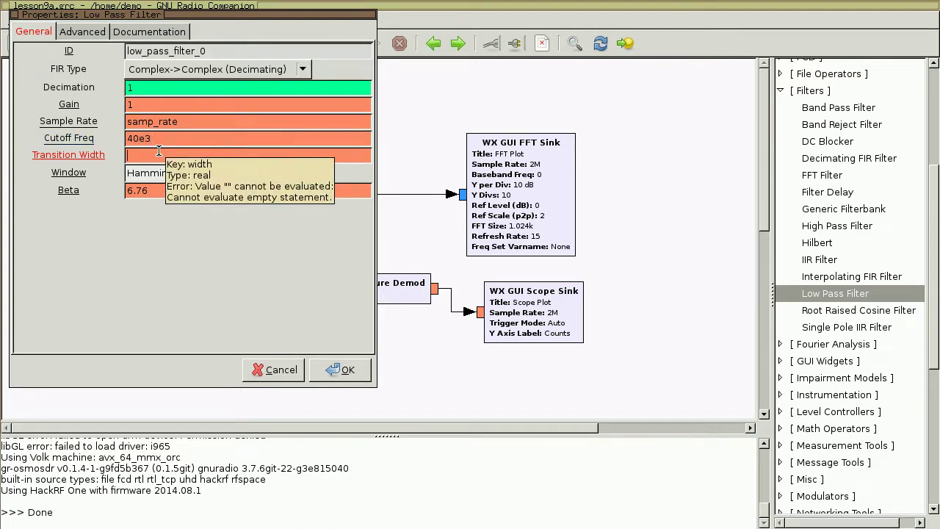
text(20)
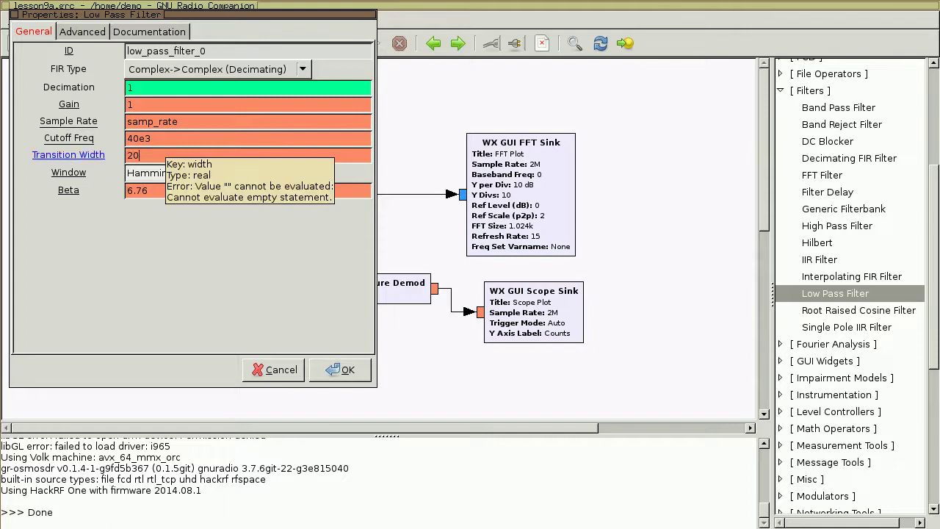
text(e3)
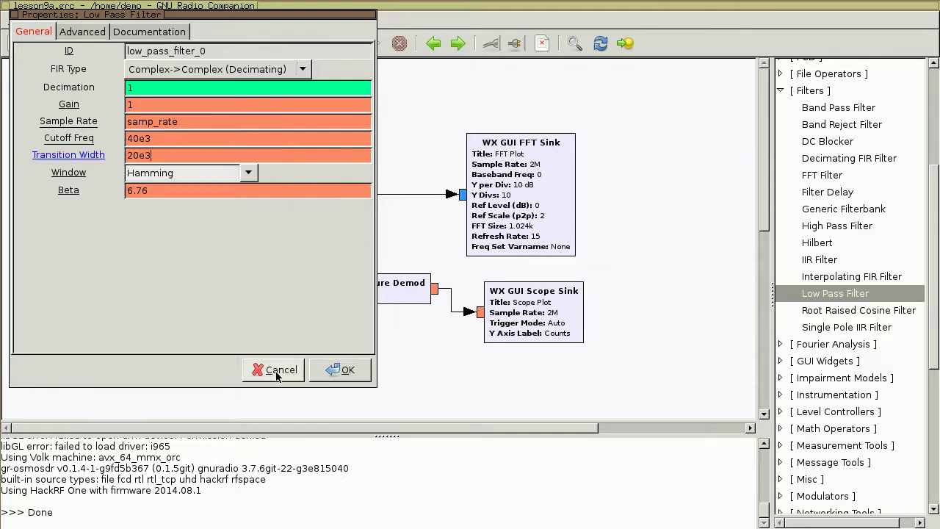
click(339, 370)
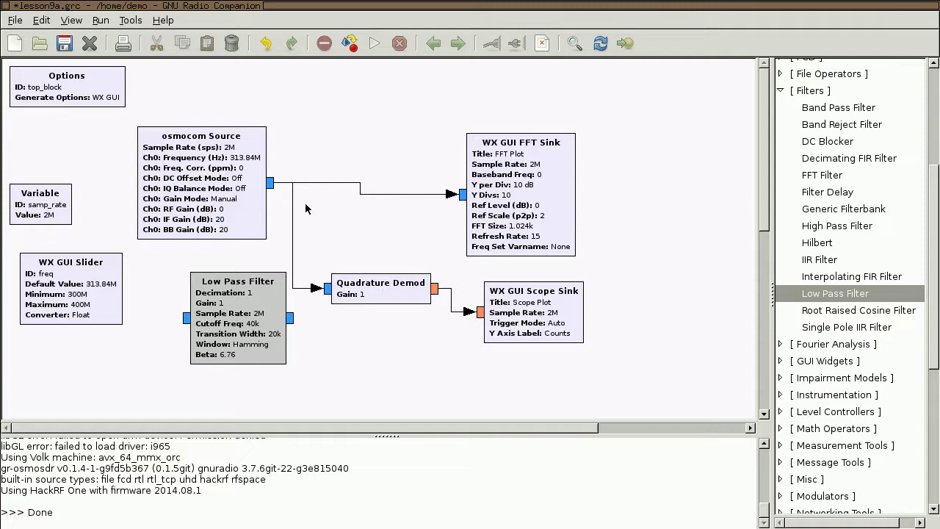
Step: Replace the direct connection from the osmocom Source to the Quadrature Demod with one routed through the Low Pass Filter
click(292, 230)
key(Delete)
click(273, 185)
click(189, 317)
drag(235, 323, 262, 339)
click(323, 289)
click(295, 317)
Step: Reconnect the WX GUI FFT Sink from the osmocom Source to the Low Pass Filter's output and move the sink above the Quadrature Demod
click(369, 195)
key(Delete)
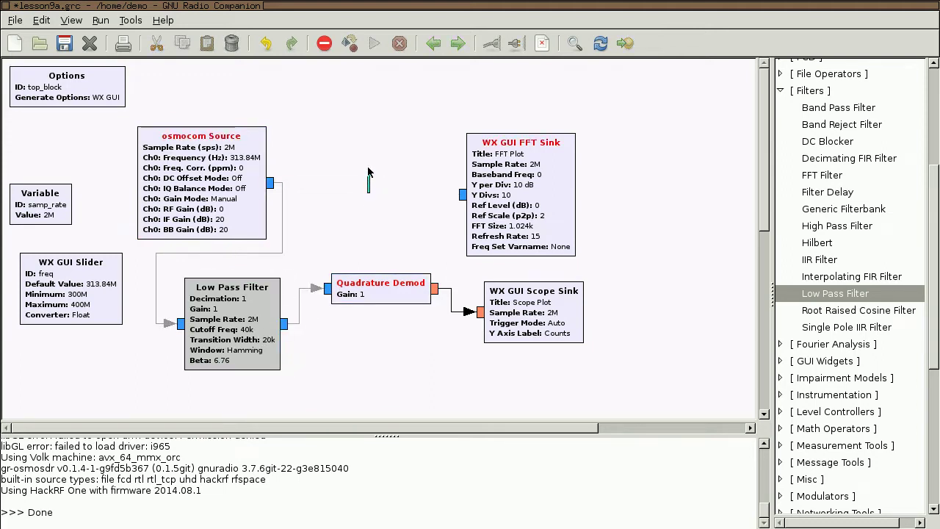
click(287, 325)
click(461, 196)
drag(523, 195, 397, 167)
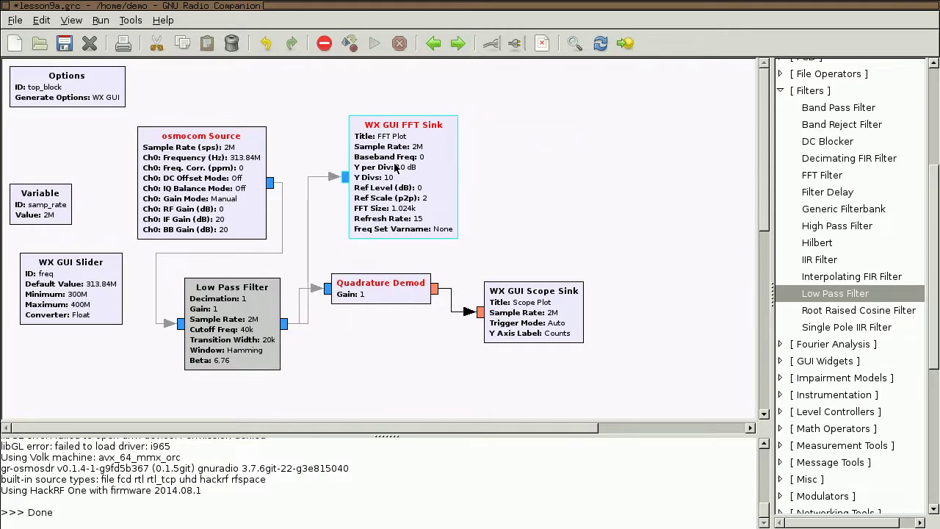
Step: Enable the disabled Low Pass Filter block and run the flow graph
click(244, 313)
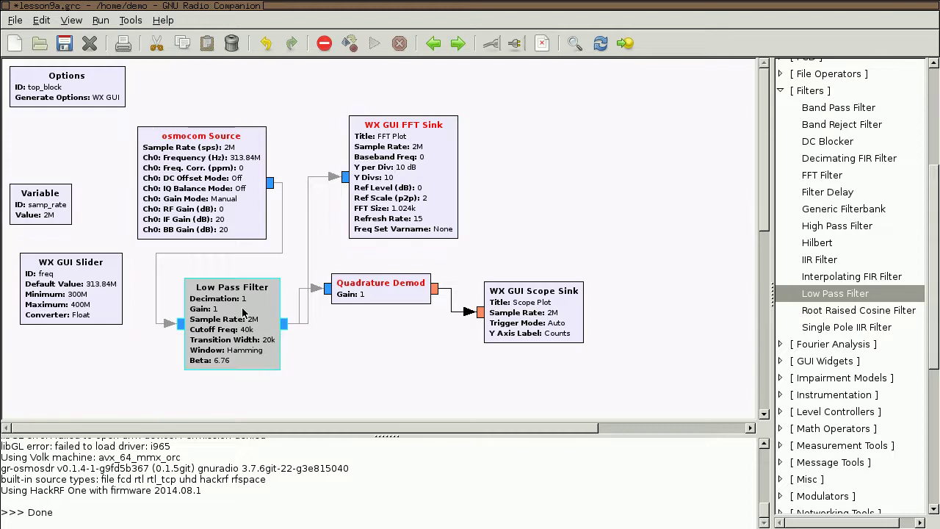
click(495, 52)
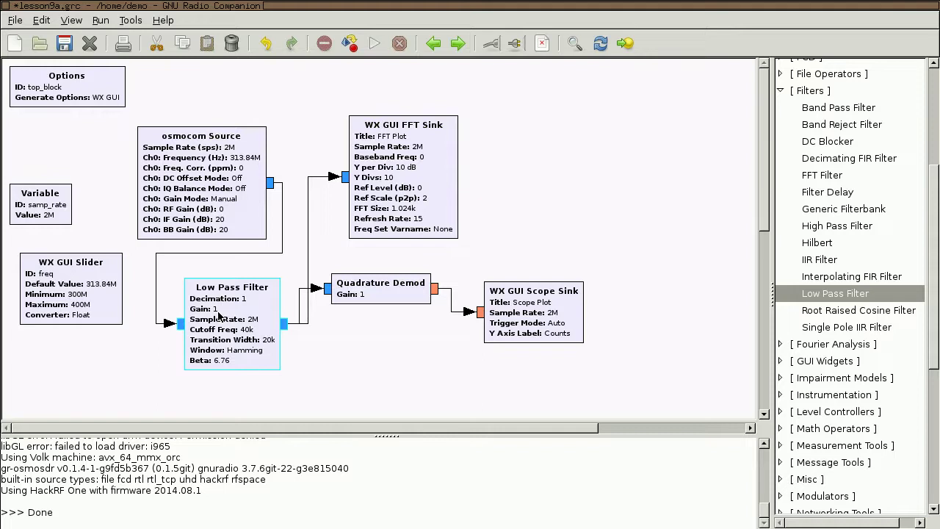
click(341, 346)
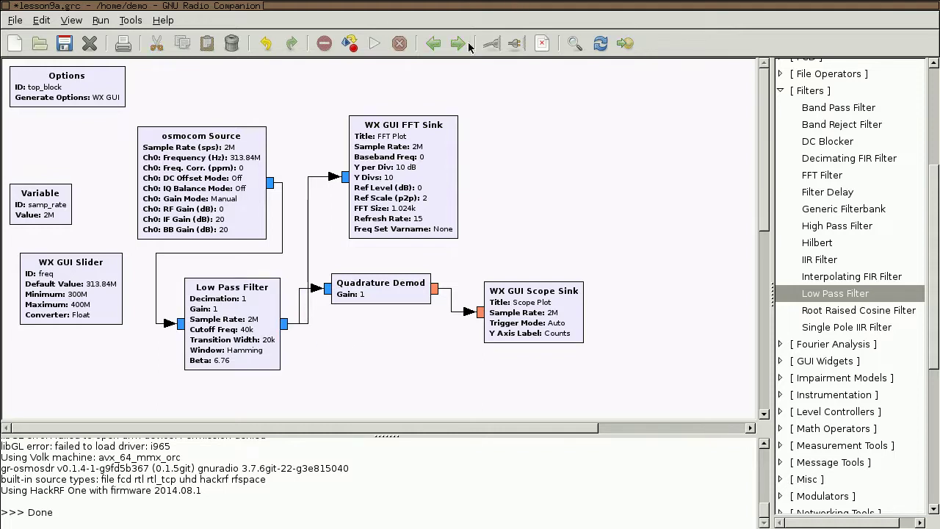
click(375, 44)
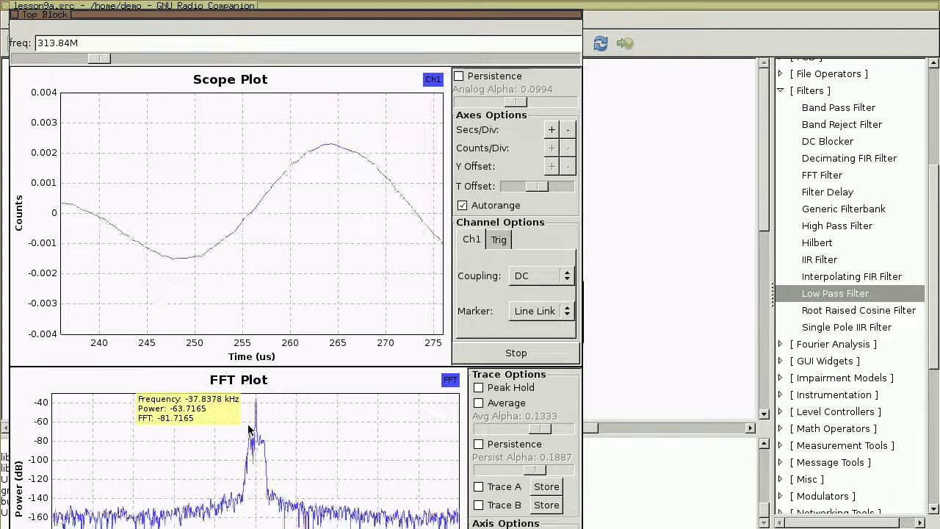
Step: Turn off autorange on the scope plot and scale it to 0.05 counts and 1 ms per division
click(463, 205)
click(551, 149)
click(551, 150)
click(551, 149)
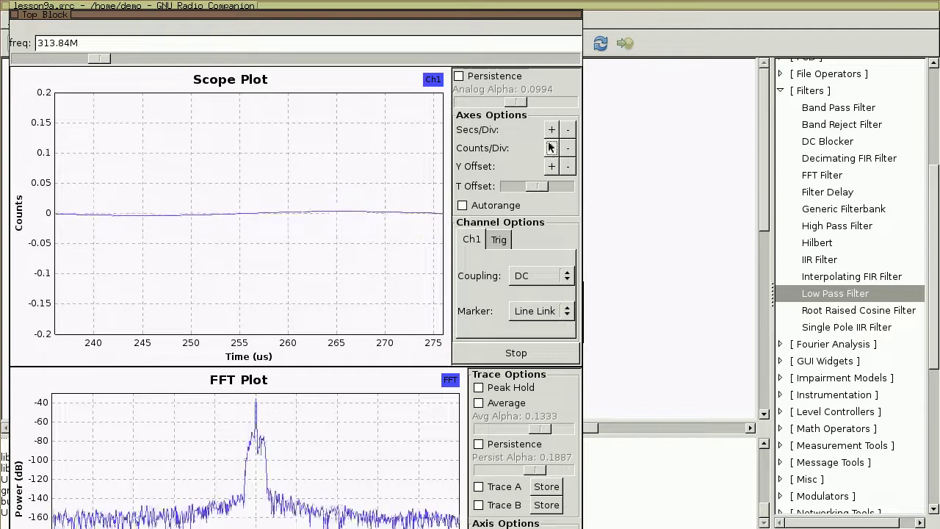
click(550, 132)
click(551, 132)
click(551, 132)
click(551, 132)
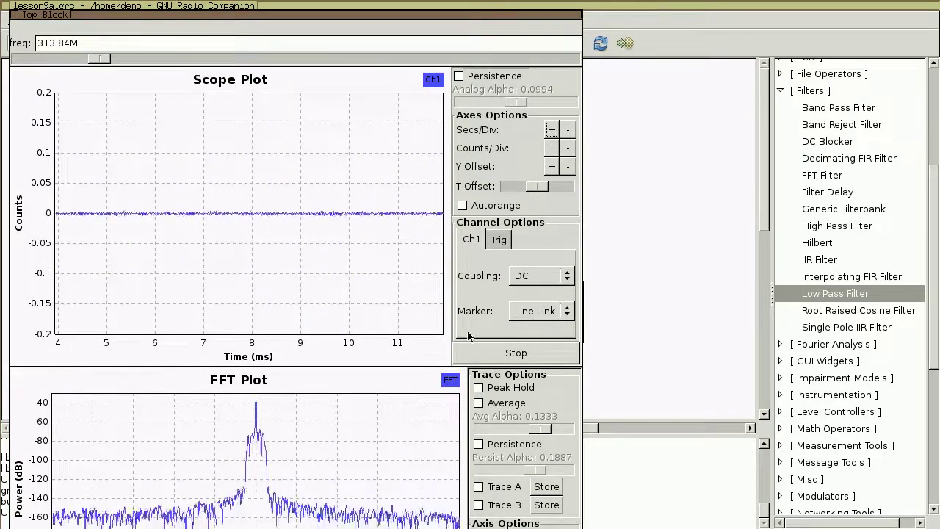
Step: Freeze the scope on a received burst, increase its time offset to view about 7 to 14 ms, and resume the trace
click(487, 353)
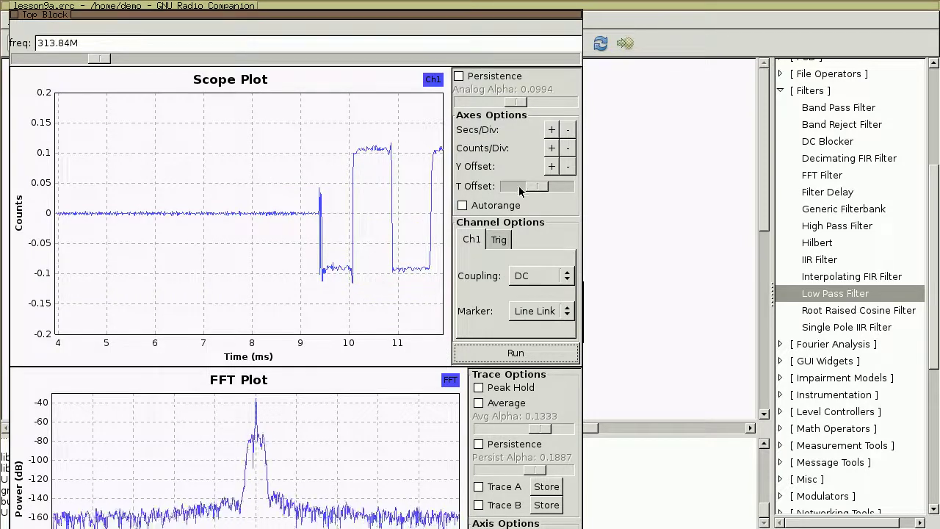
mouse_move(533, 189)
mouse_down()
mouse_move(562, 185)
mouse_move(553, 188)
mouse_up()
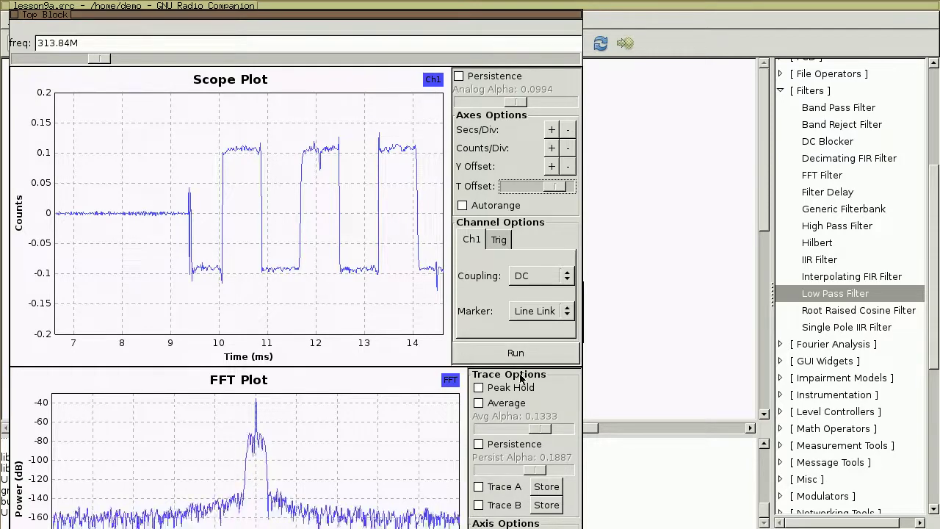
click(515, 353)
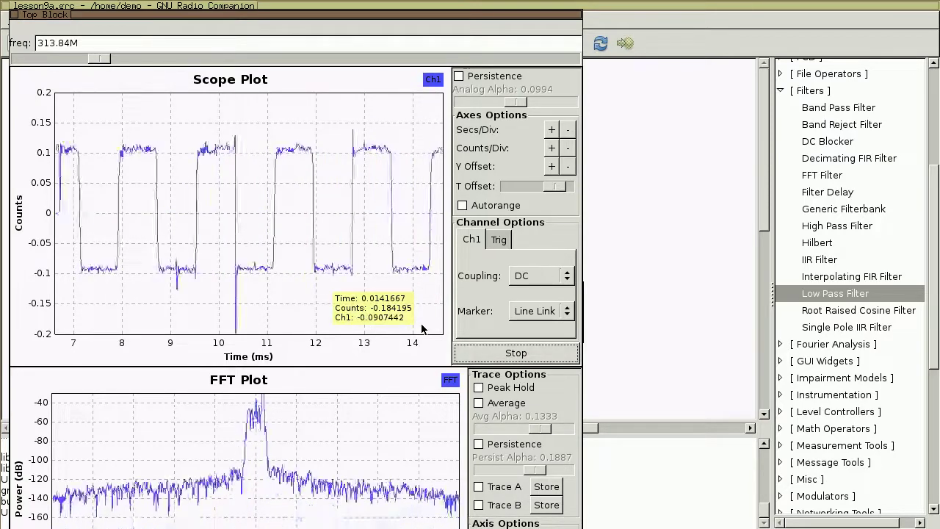
Step: Rescale the scope plot to 2 ms and 0.1 counts per division
click(551, 130)
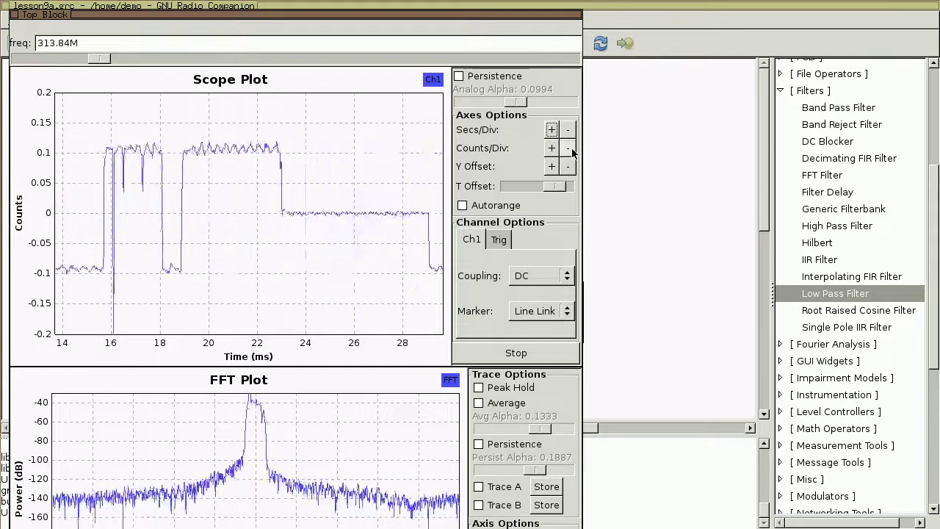
click(568, 148)
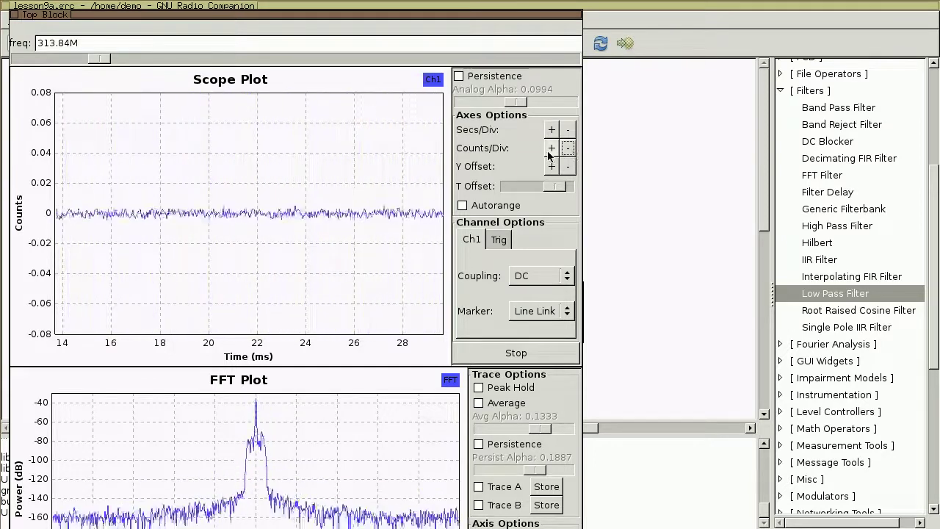
click(550, 150)
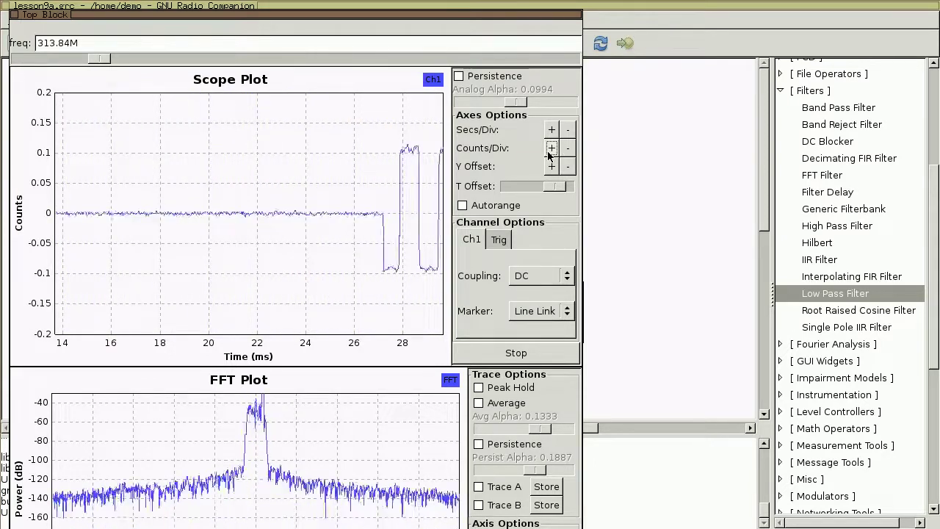
click(551, 149)
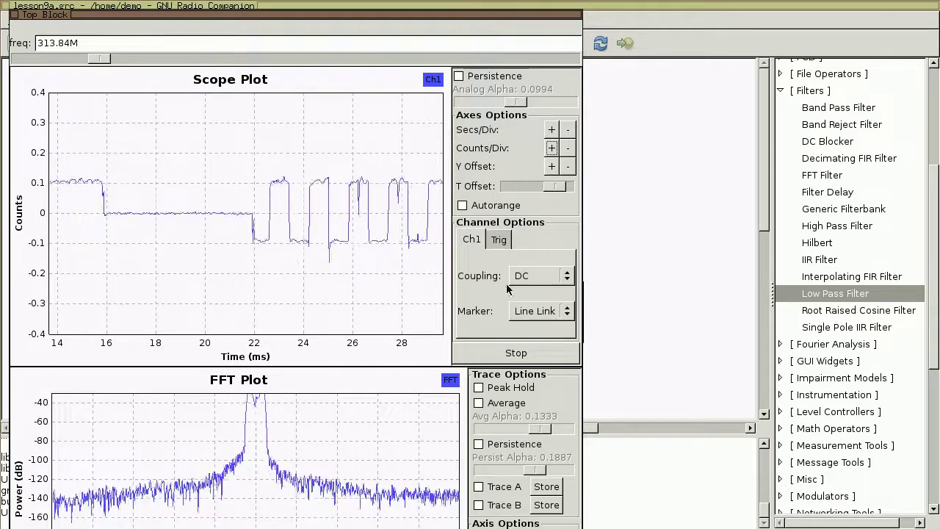
Step: Freeze the scope on the demodulated pulses and shift the time offset back and forth to examine the waveform
click(512, 351)
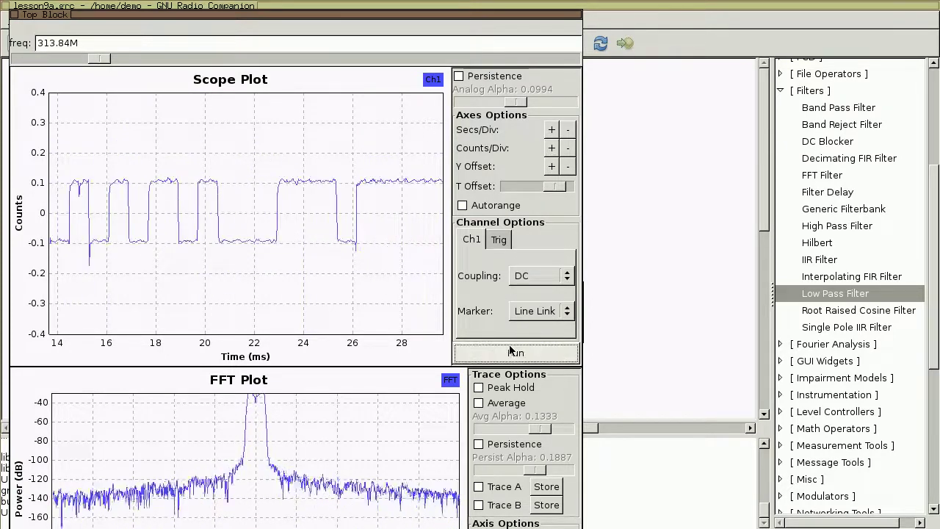
mouse_move(556, 188)
mouse_down()
mouse_move(493, 197)
mouse_move(552, 195)
mouse_up()
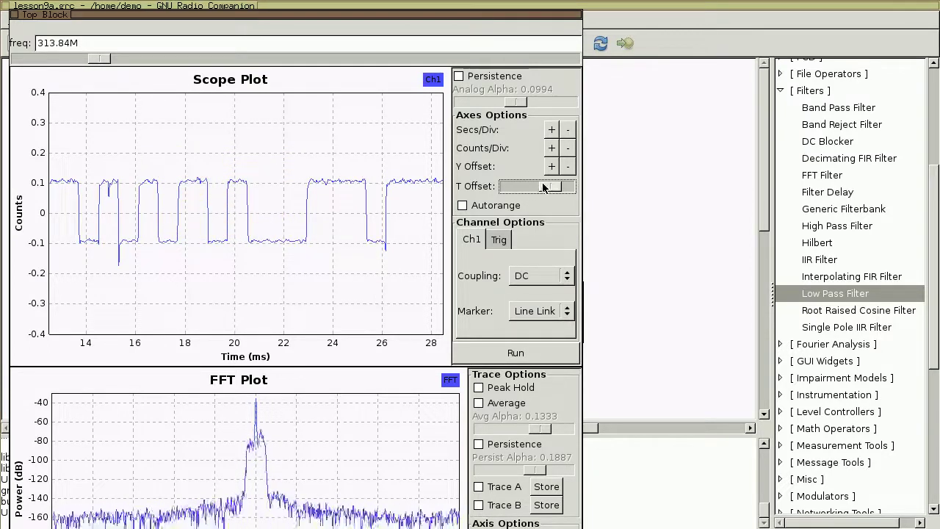
drag(545, 187, 559, 188)
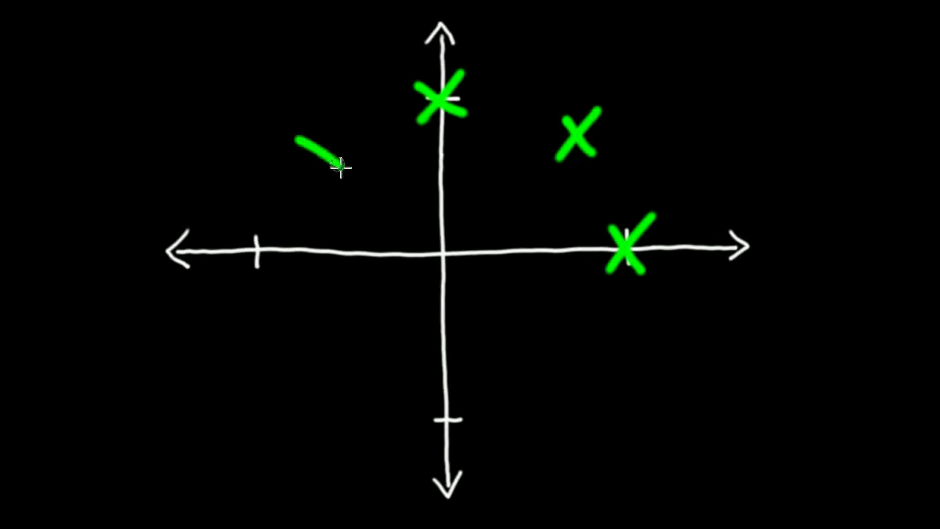
Step: On the sketched axes, draw green crosses in the upper-left quadrant and on the negative horizontal axis tick
drag(340, 167, 343, 170)
drag(301, 178, 343, 123)
drag(271, 260, 283, 269)
drag(237, 279, 277, 213)
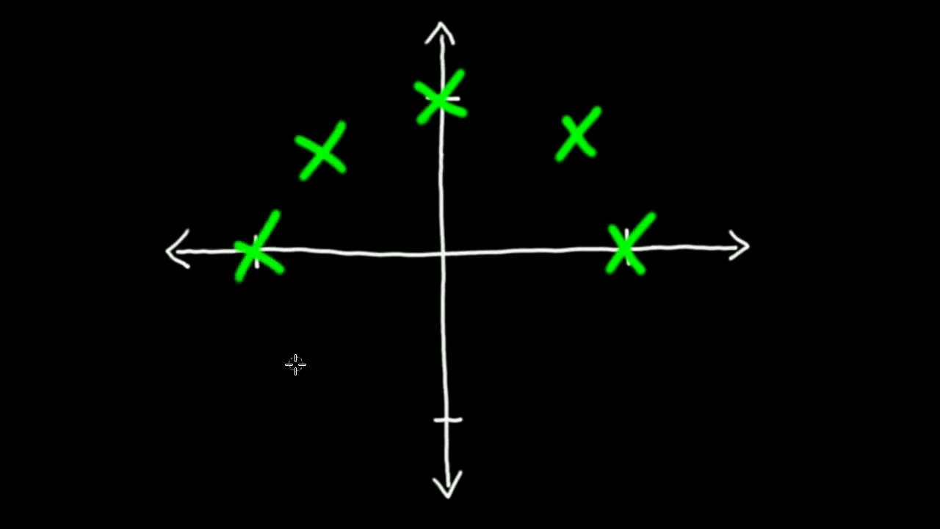
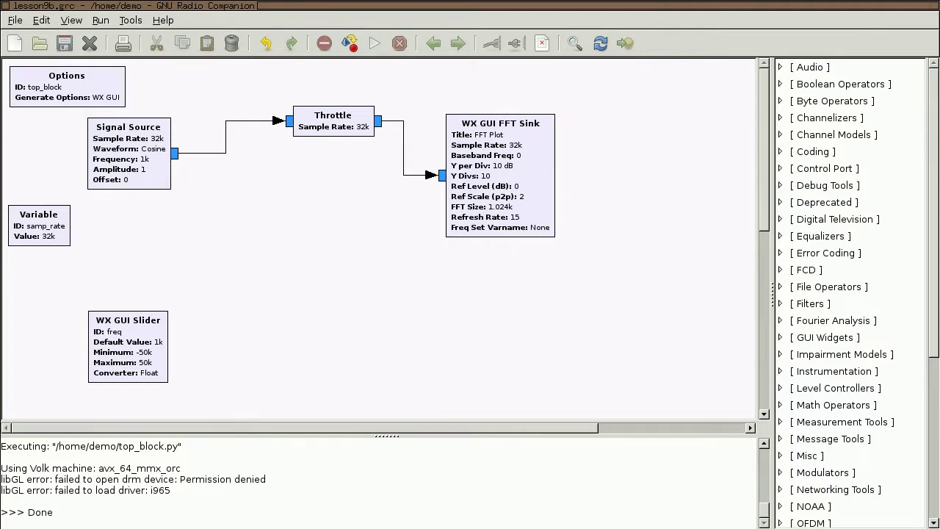
Step: Run the lesson9b flow graph, check the signal source's peak on the FFT plot, and stop the run
click(374, 44)
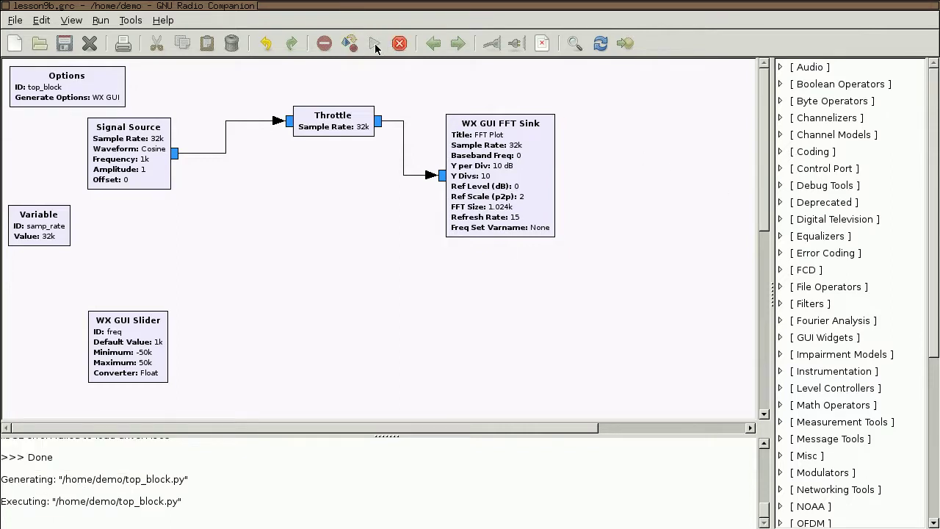
drag(387, 18, 586, 231)
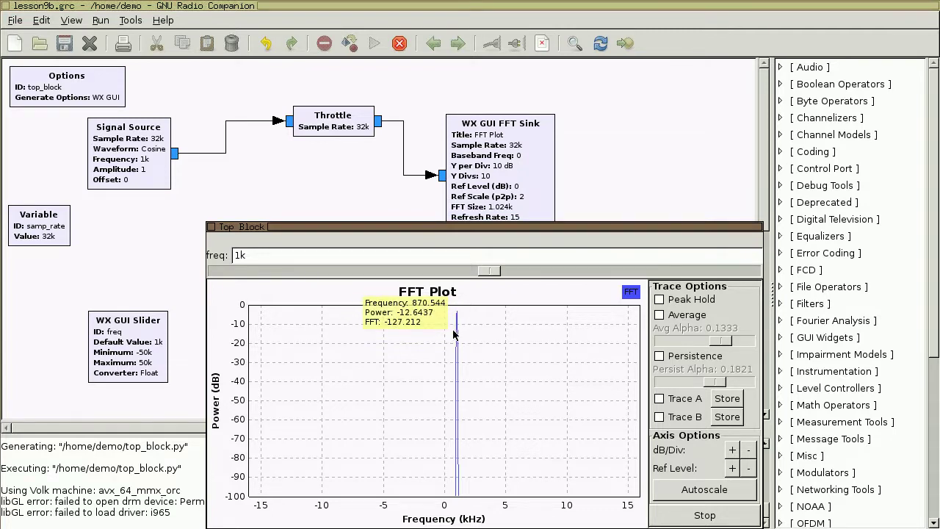
drag(516, 226, 467, 89)
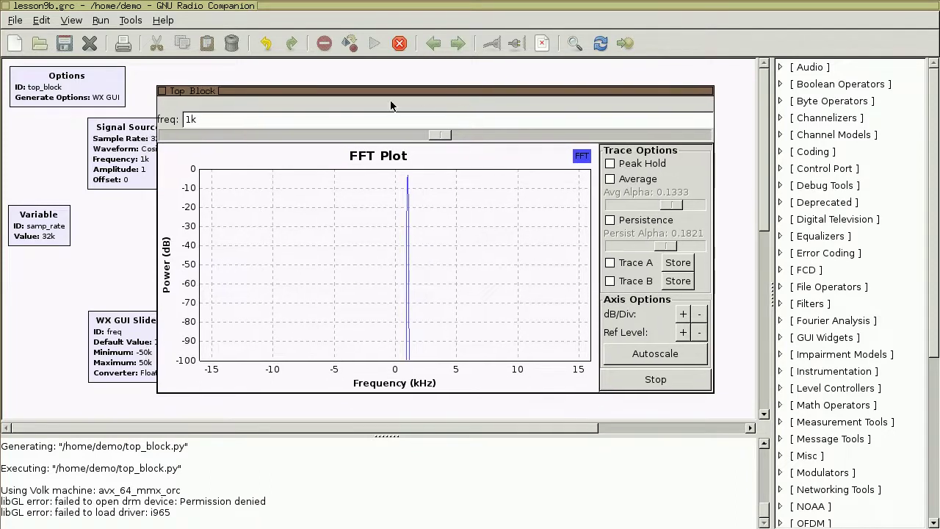
click(398, 43)
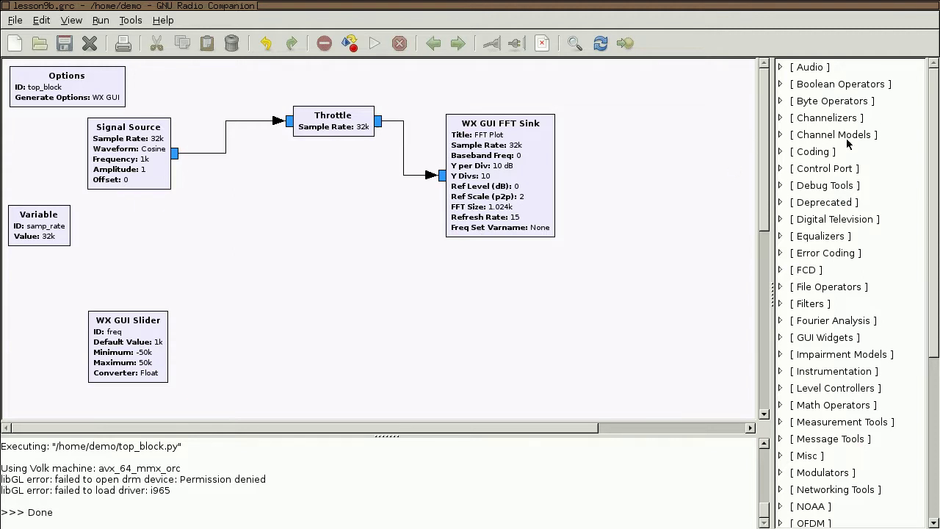
Step: Add a WX GUI Scope Sink below the FFT sink and connect the Throttle's output to it
scroll(784, 274, down, 3)
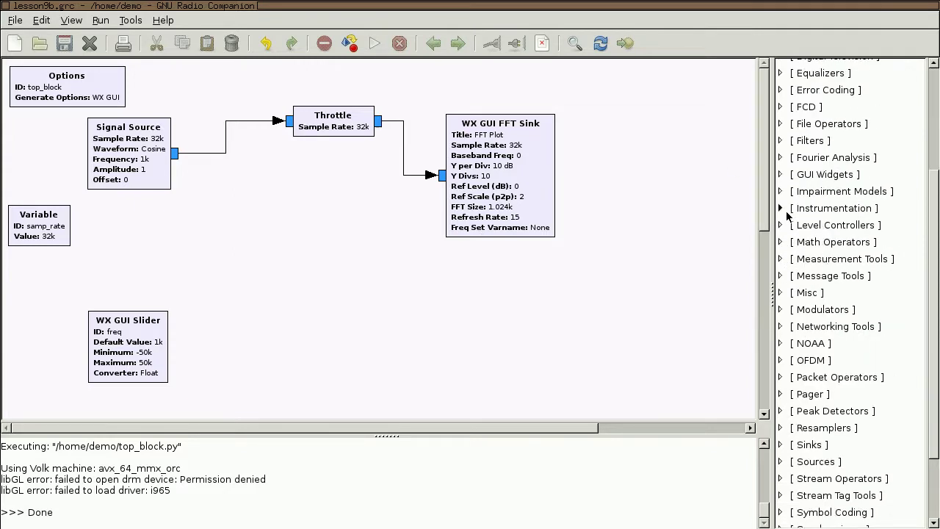
click(781, 208)
click(791, 242)
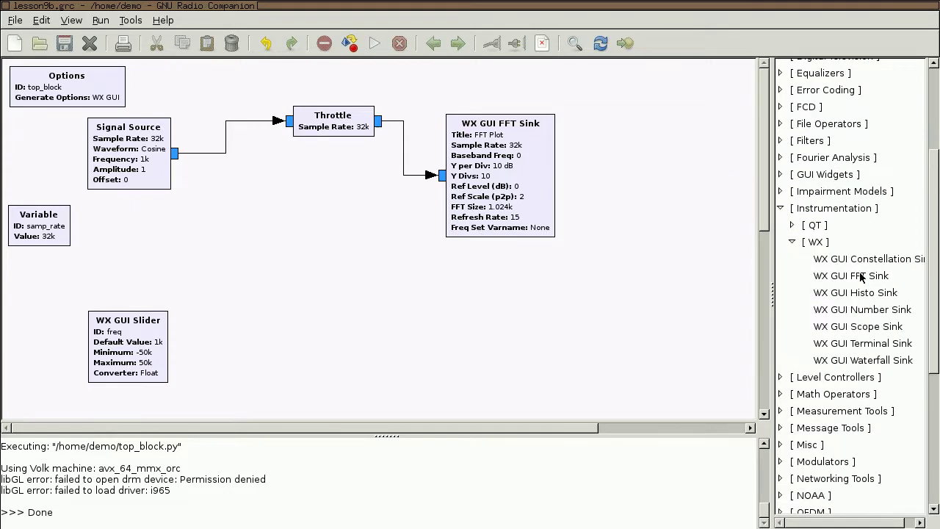
drag(854, 321, 464, 292)
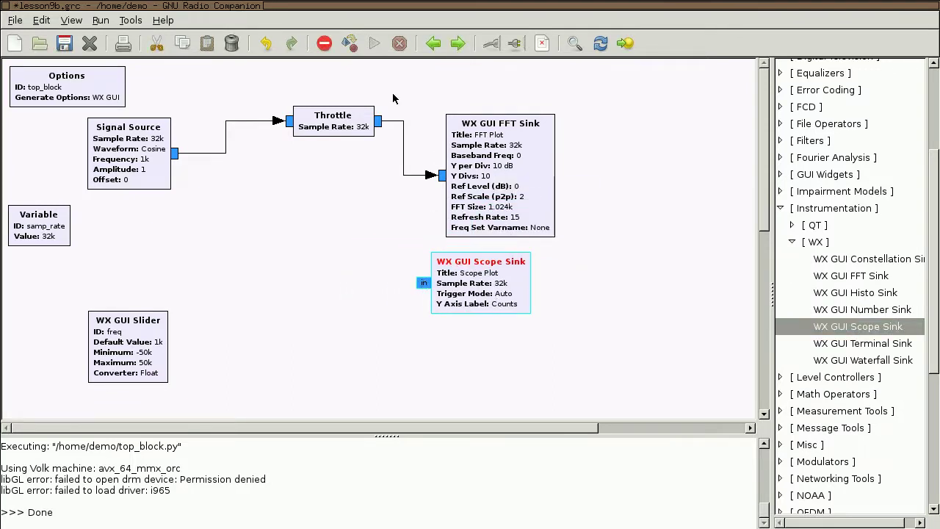
click(377, 121)
click(424, 283)
drag(497, 293, 463, 296)
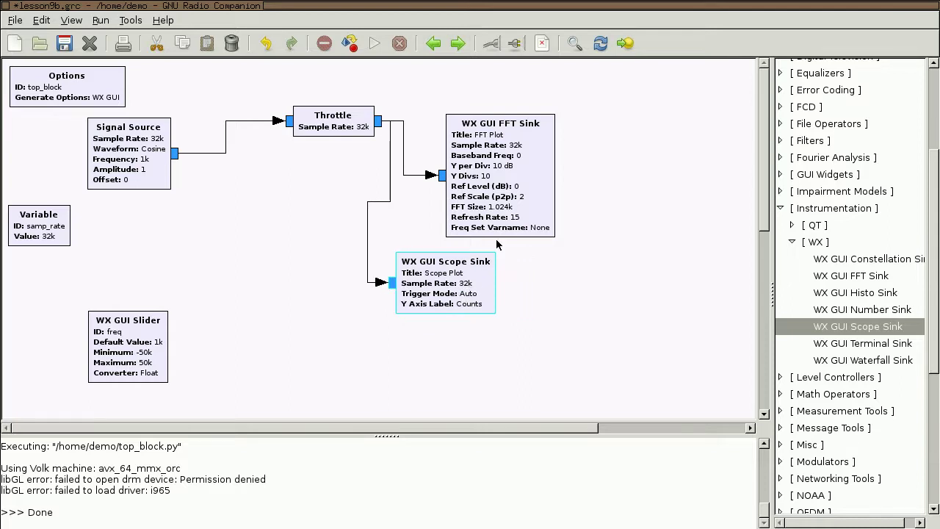
click(529, 263)
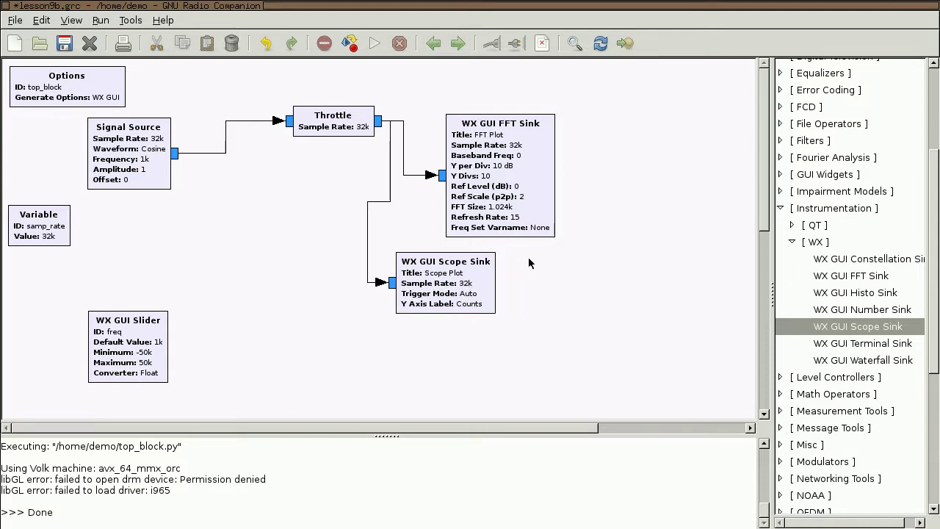
Step: Run the flow graph, compare the scope's two waveforms with the FFT peak, and close the plot window
click(375, 44)
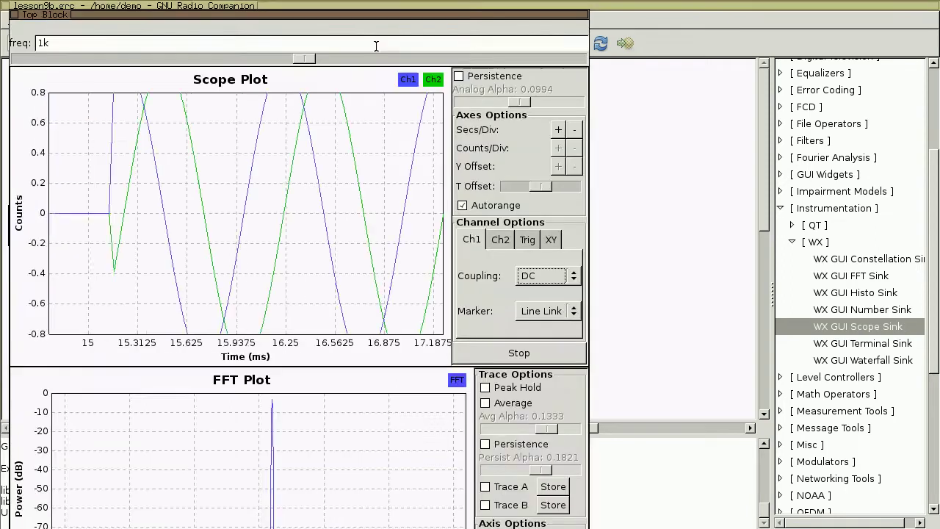
mouse_move(272, 439)
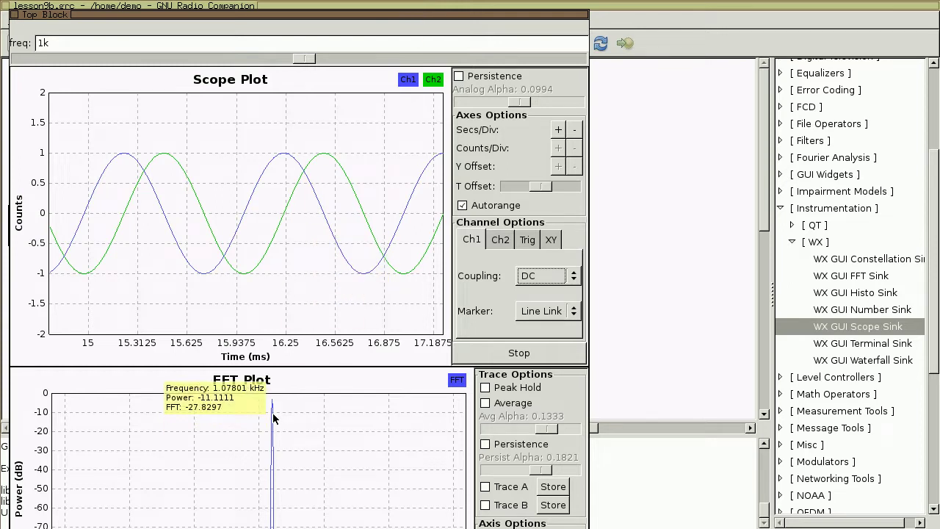
mouse_move(335, 207)
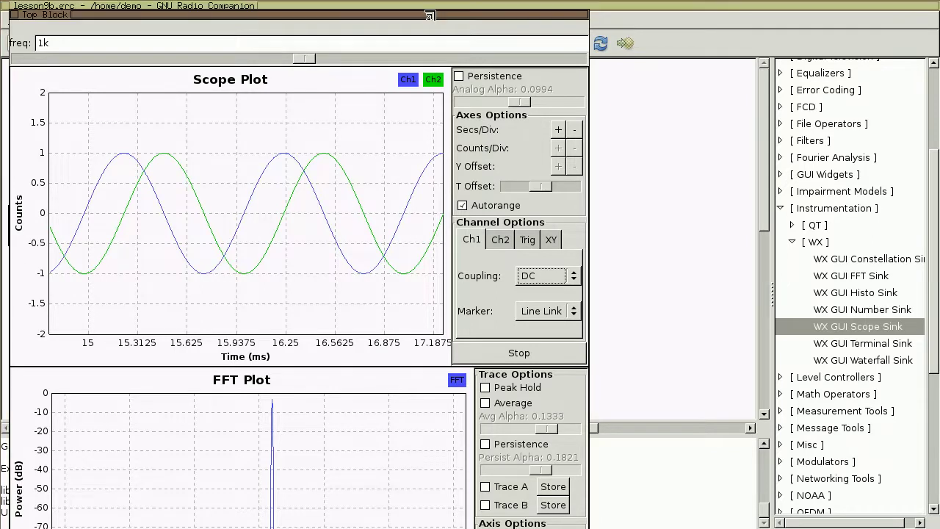
key(alt+F4)
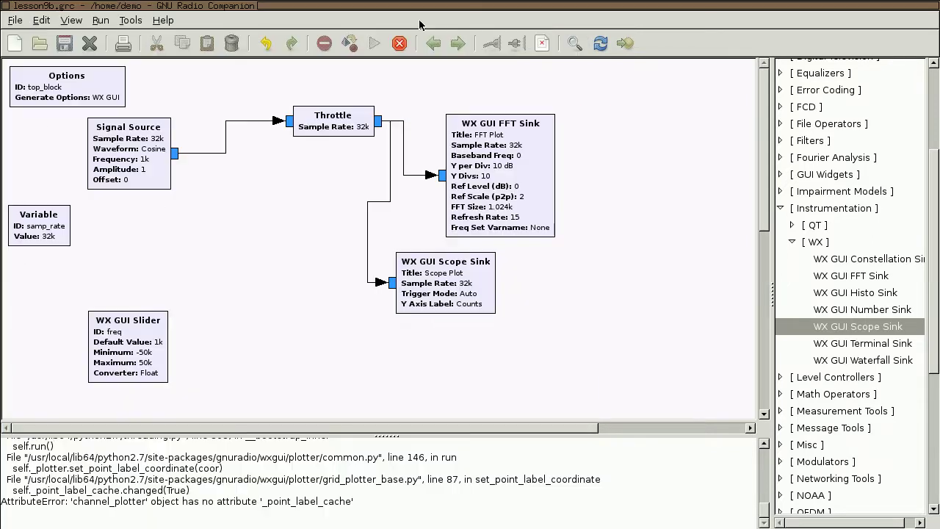
Step: Check the data type options in the Throttle block's properties, leave Complex selected, and close them without changes
click(178, 160)
click(346, 123)
double_click(345, 122)
click(157, 69)
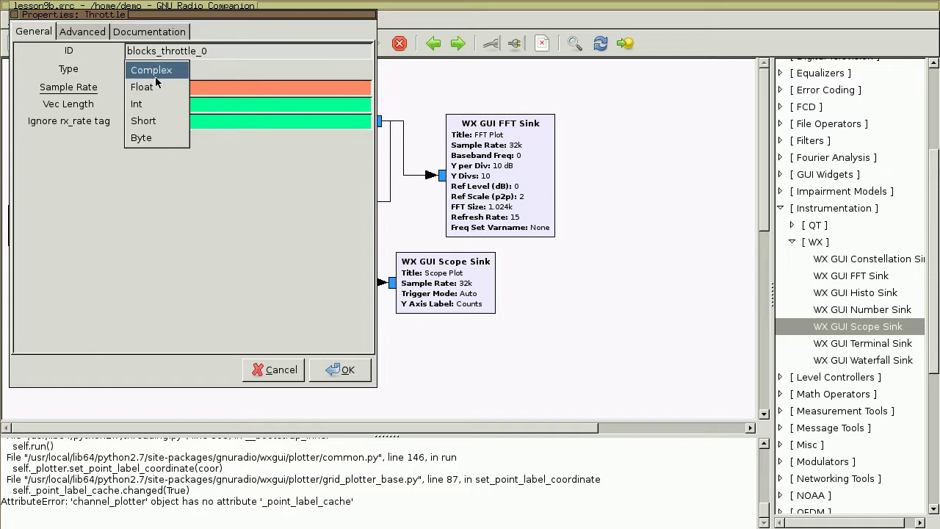
click(163, 71)
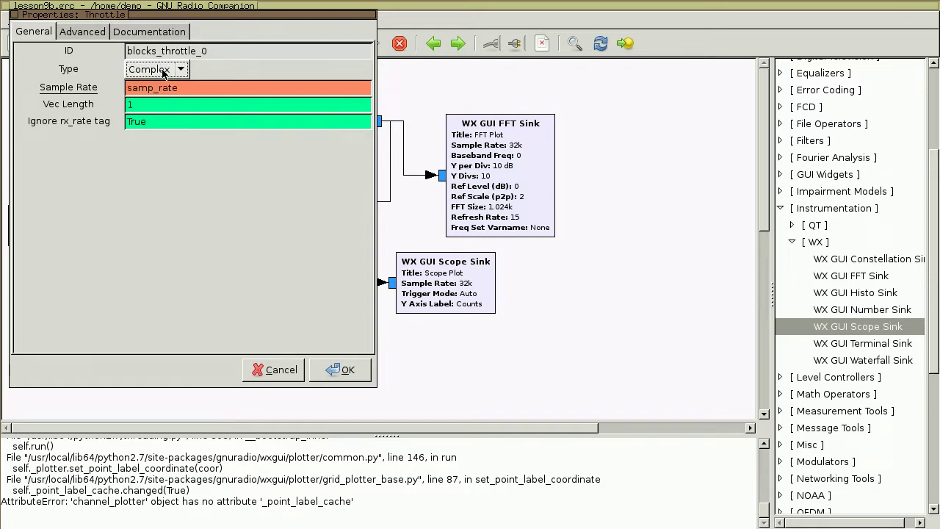
click(277, 371)
Step: Nudge the WX GUI Scope Sink slightly down and left, and restart the flow graph to view both scope channels
mouse_move(455, 297)
mouse_down()
mouse_move(449, 290)
mouse_move(449, 303)
mouse_up()
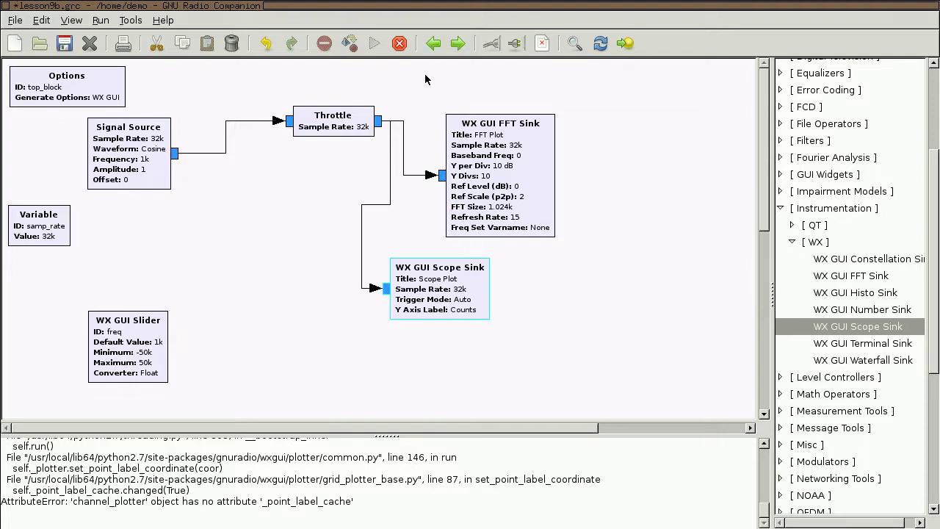
click(400, 43)
click(374, 43)
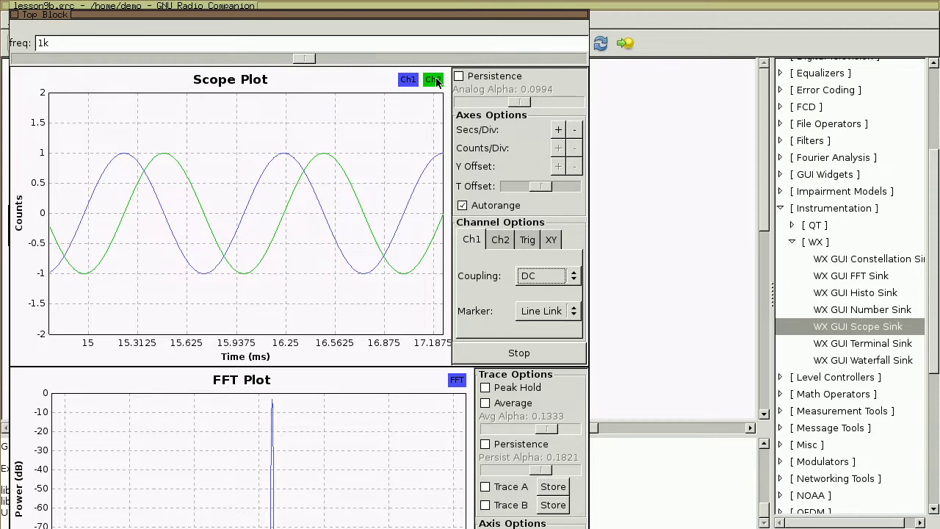
Step: Move the plot window aside, compare the scope's XY view with its two-channel time view, and close the plot window
drag(428, 19, 851, 33)
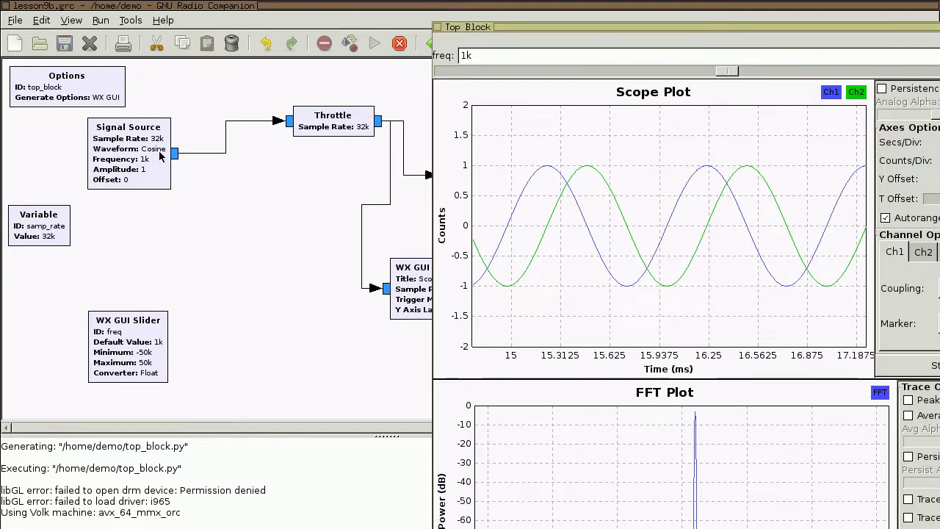
mouse_move(645, 278)
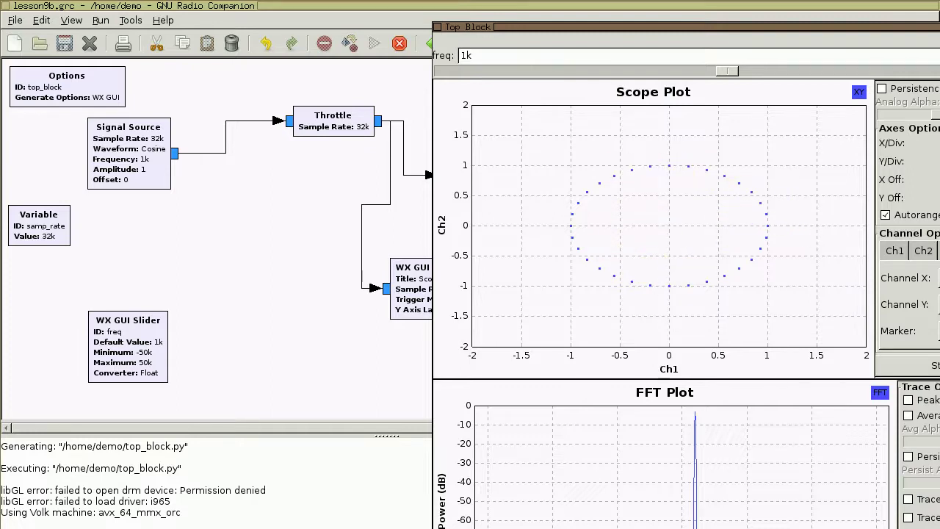
click(893, 251)
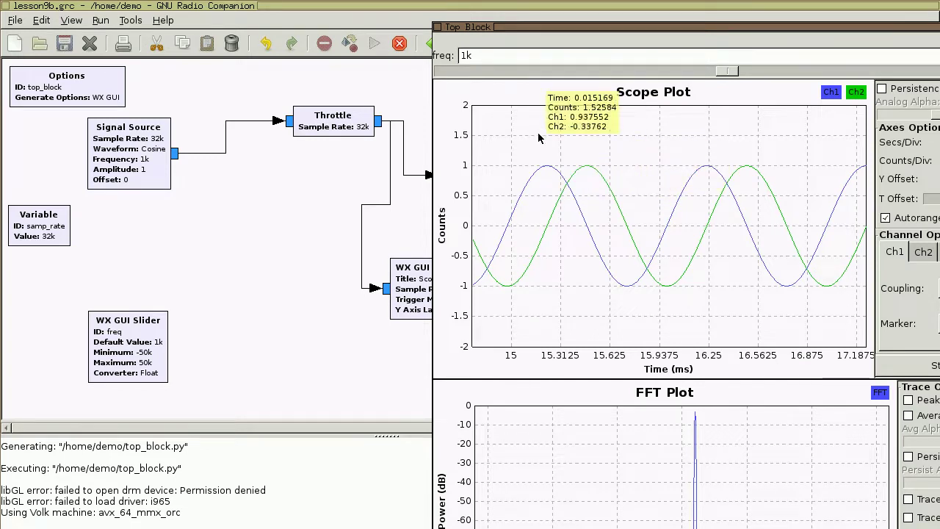
drag(526, 29, 502, 15)
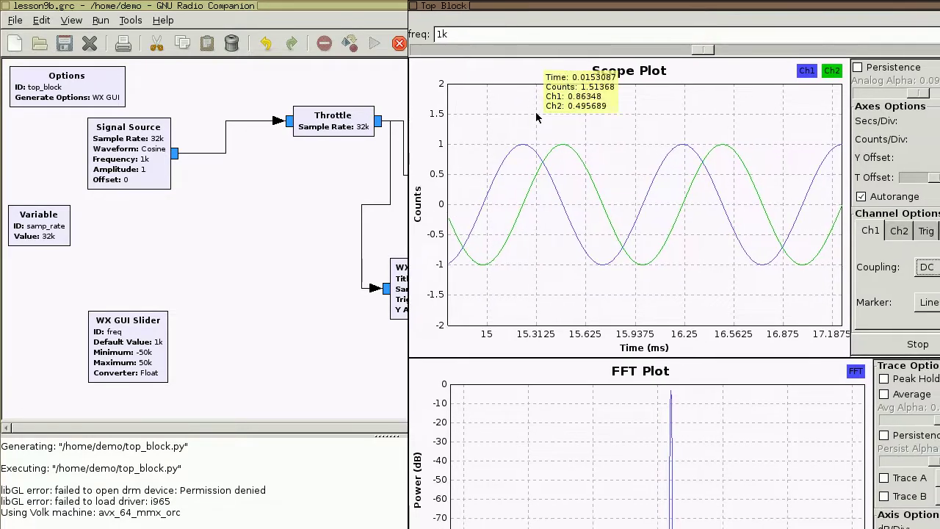
key(alt+Tab)
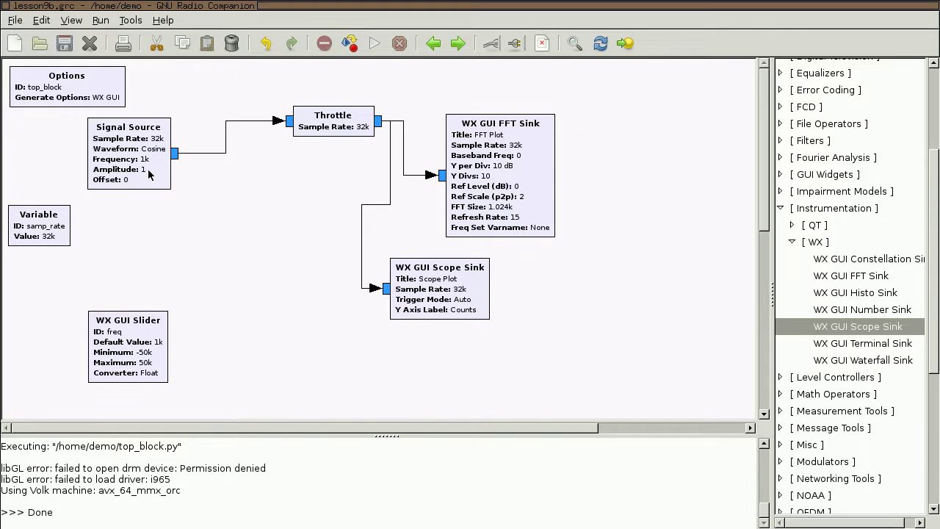
Step: Check the Signal Source block's output type in its properties and close them without changes
click(156, 170)
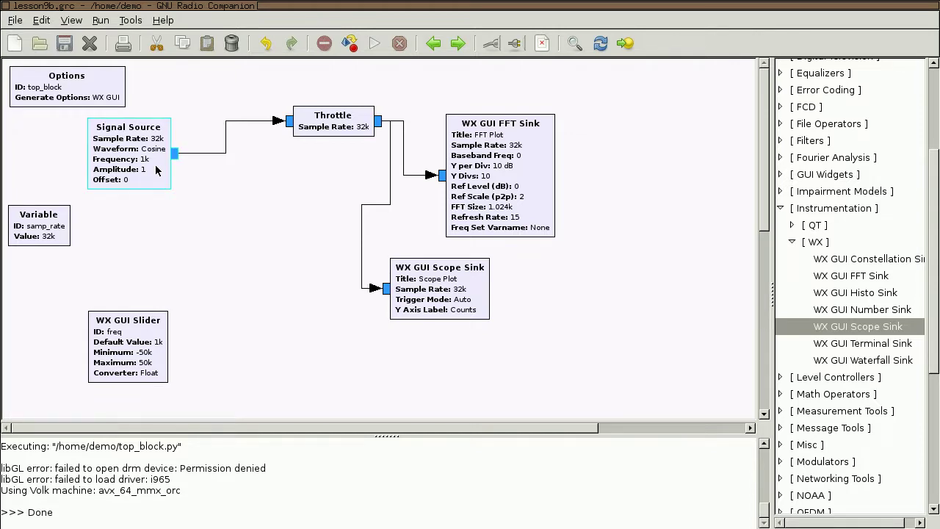
right_click(156, 170)
click(218, 364)
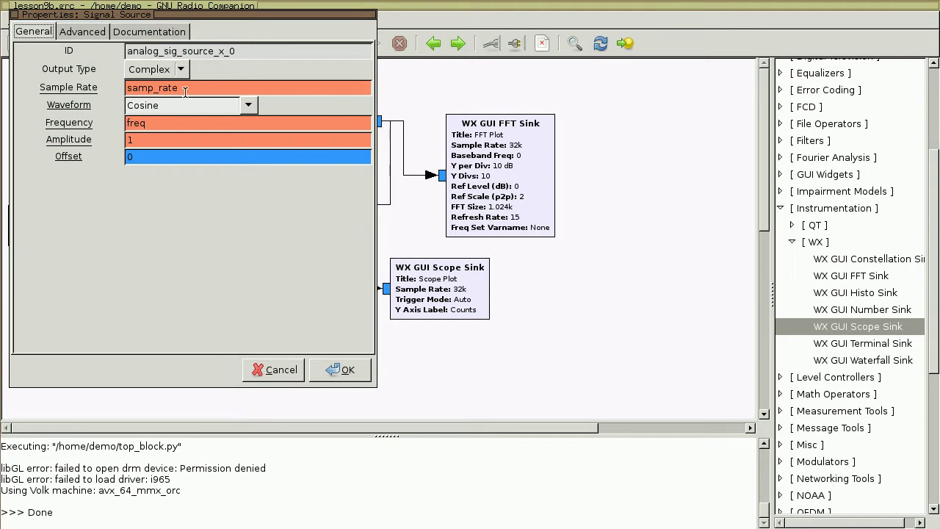
click(281, 370)
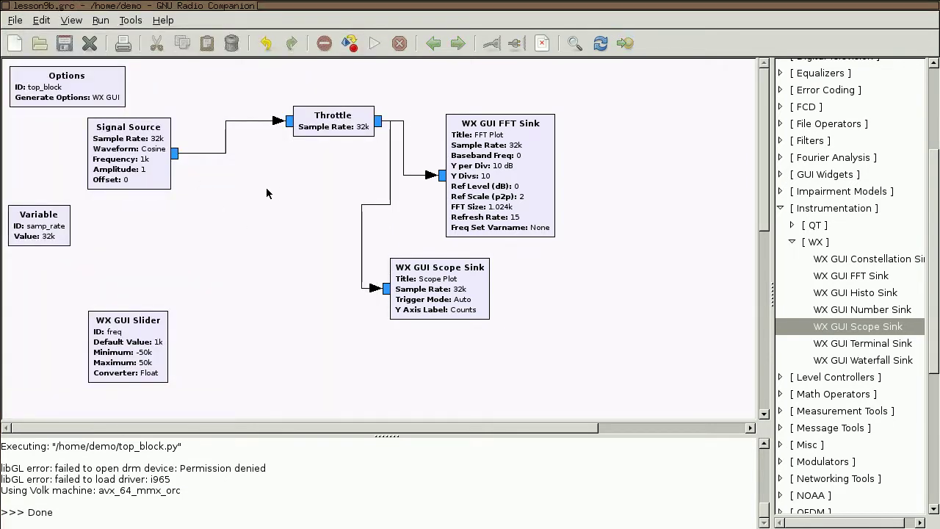
Step: Select the Signal Source, Throttle, FFT Sink and Scope Sink together and switch their data type from Complex to Float
click(164, 185)
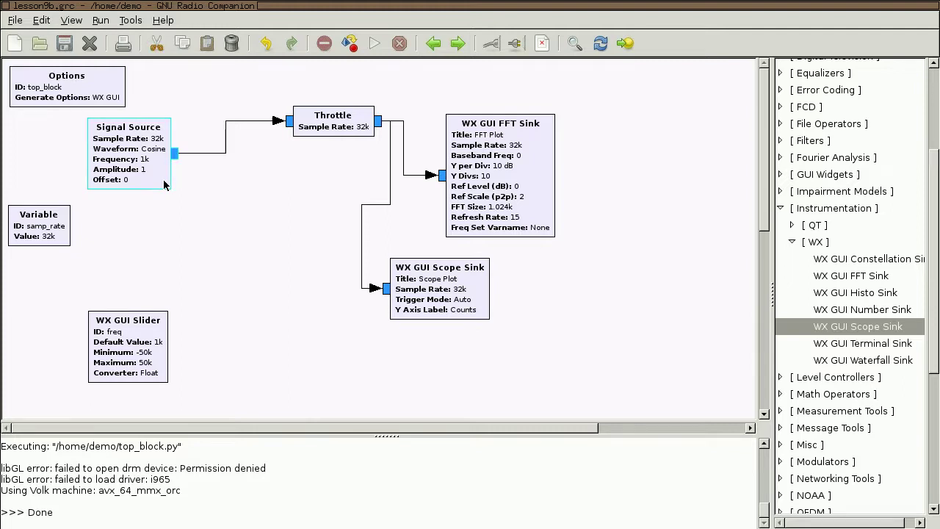
key(Down)
key(Up)
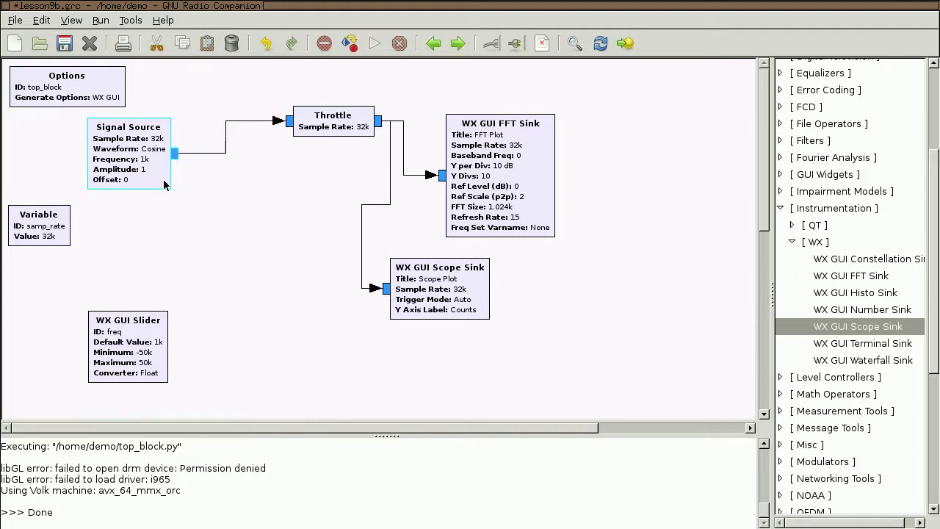
drag(566, 297, 152, 94)
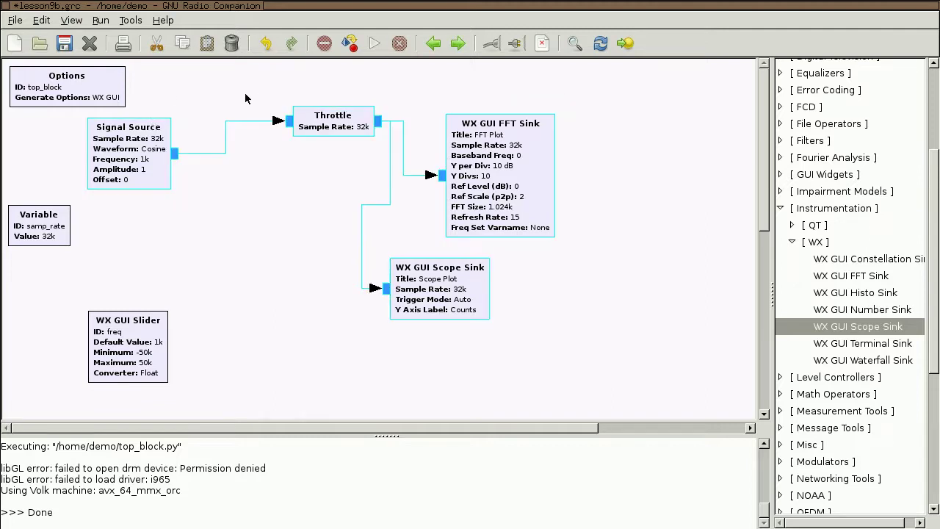
key(Down)
click(315, 189)
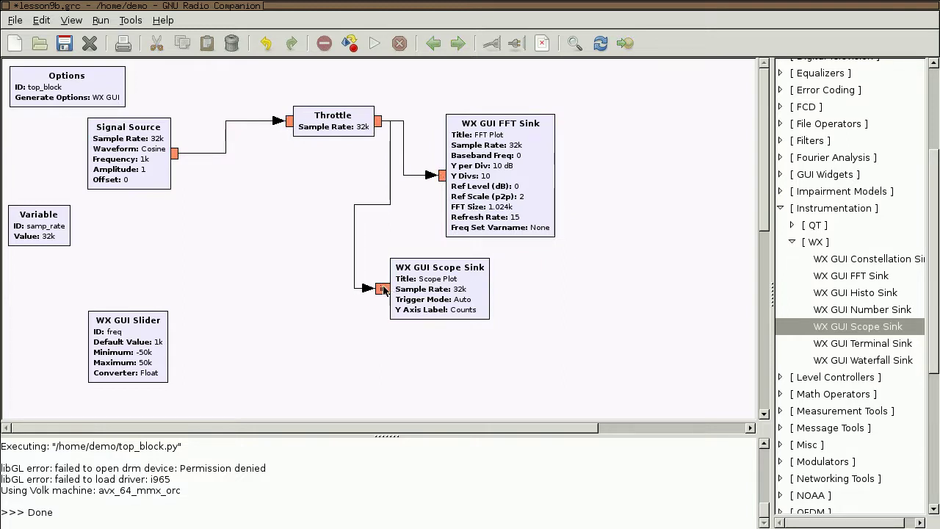
Step: Run the flow graph, examine the real signal's scope trace and FFT frequency axis, and close the plot window
click(373, 44)
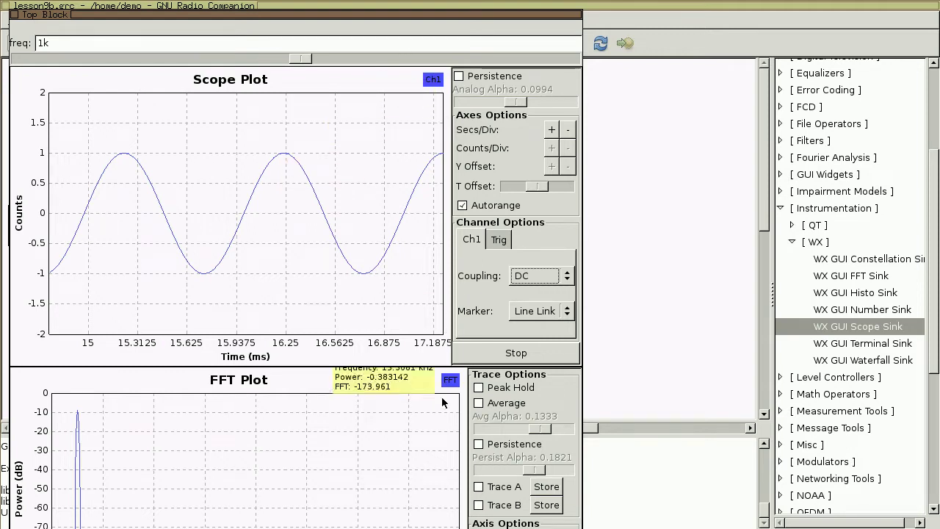
drag(441, 390, 479, 287)
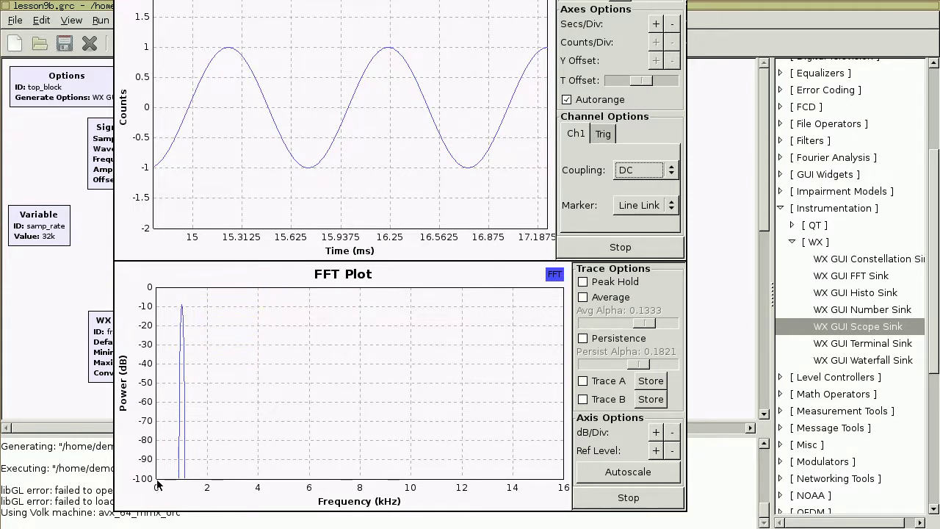
mouse_move(156, 483)
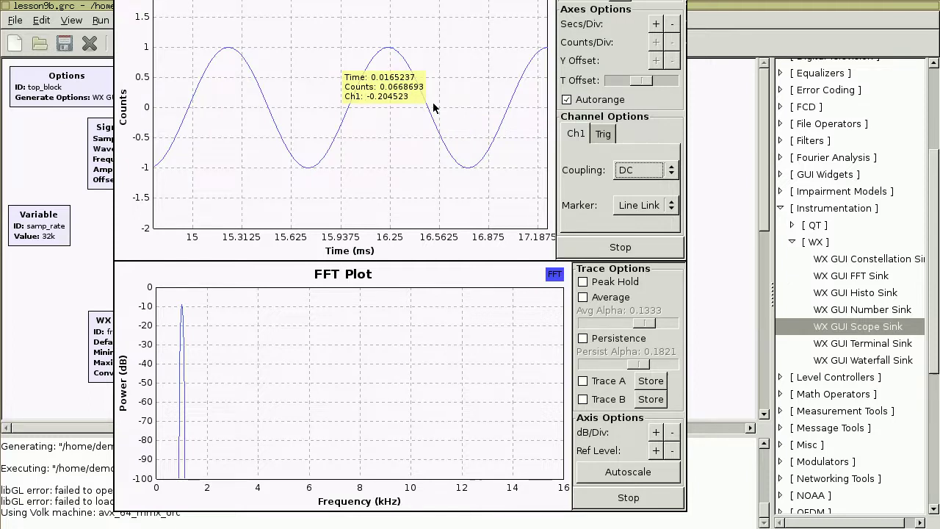
key(alt+F4)
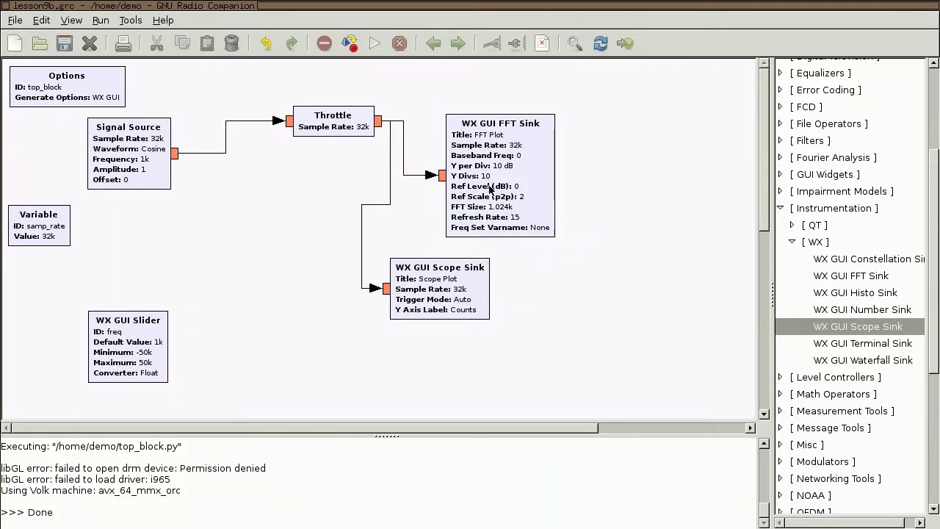
Step: Set the WX GUI FFT Sink's type to Complex and move the block farther right of the Throttle
mouse_move(472, 199)
mouse_down()
mouse_move(496, 216)
mouse_move(504, 195)
mouse_move(486, 195)
mouse_up()
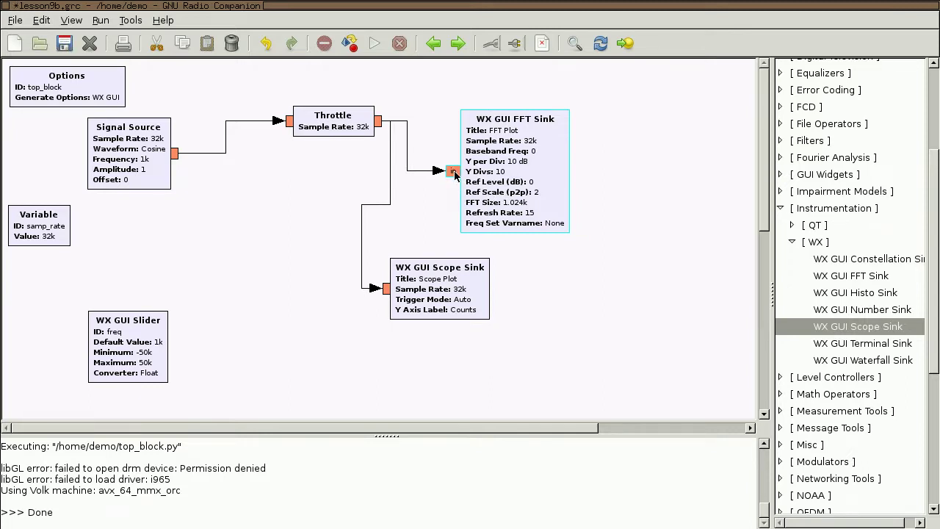
right_click(541, 199)
click(622, 396)
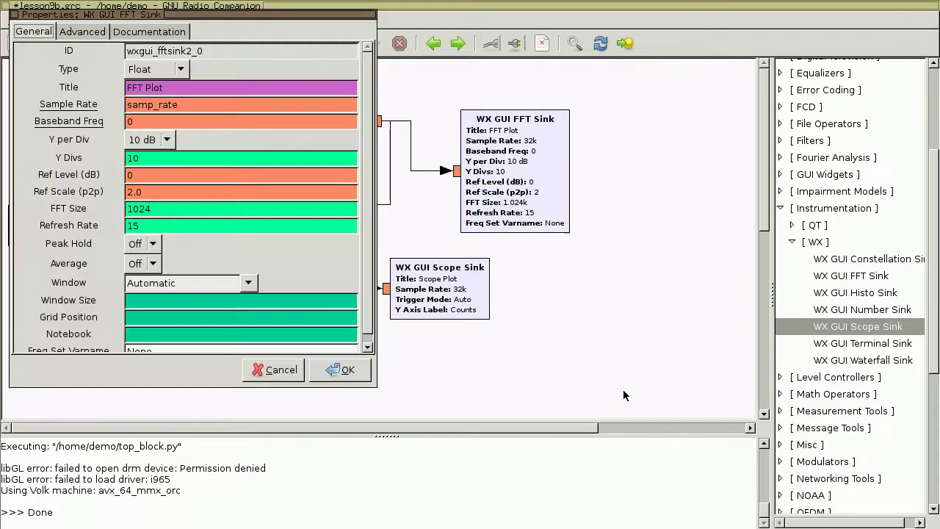
click(157, 69)
click(158, 52)
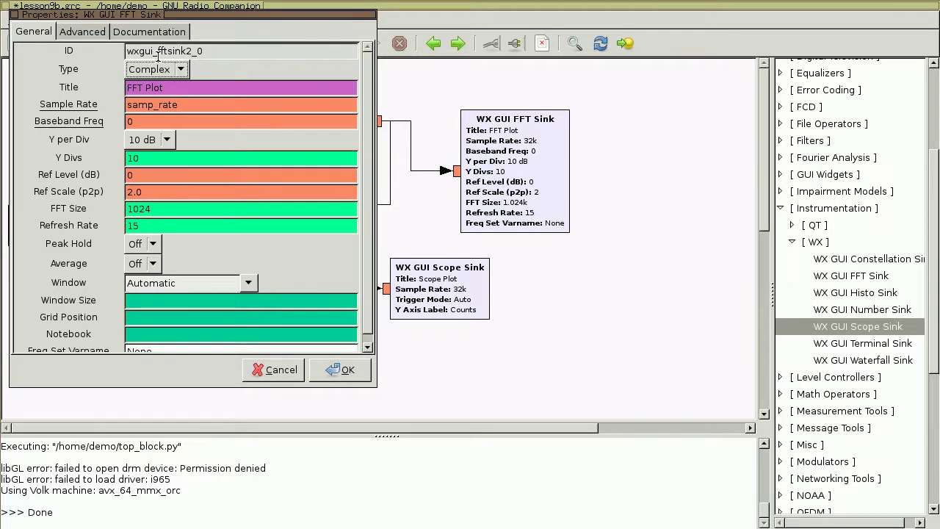
click(342, 369)
drag(514, 188, 556, 171)
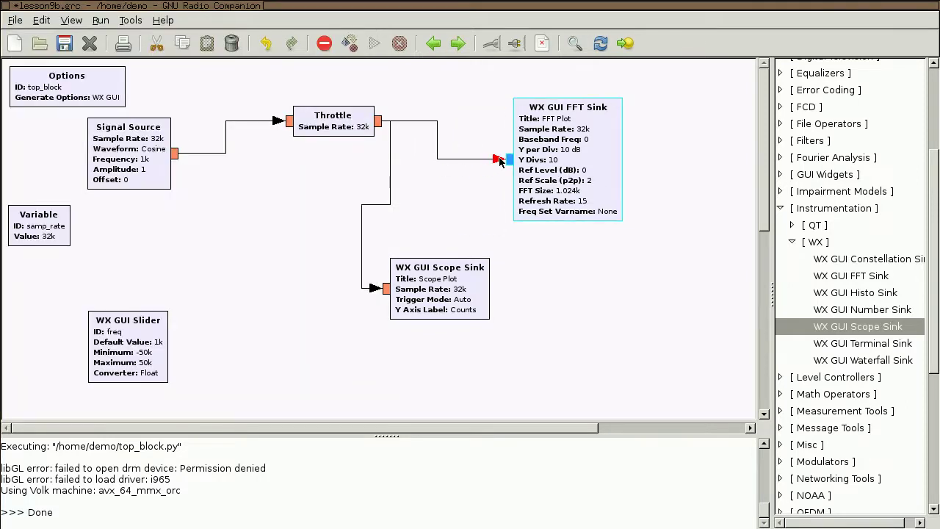
Step: Add a Float To Complex block from the Type Converters category and move the WX GUI Scope Sink left to make room
click(781, 209)
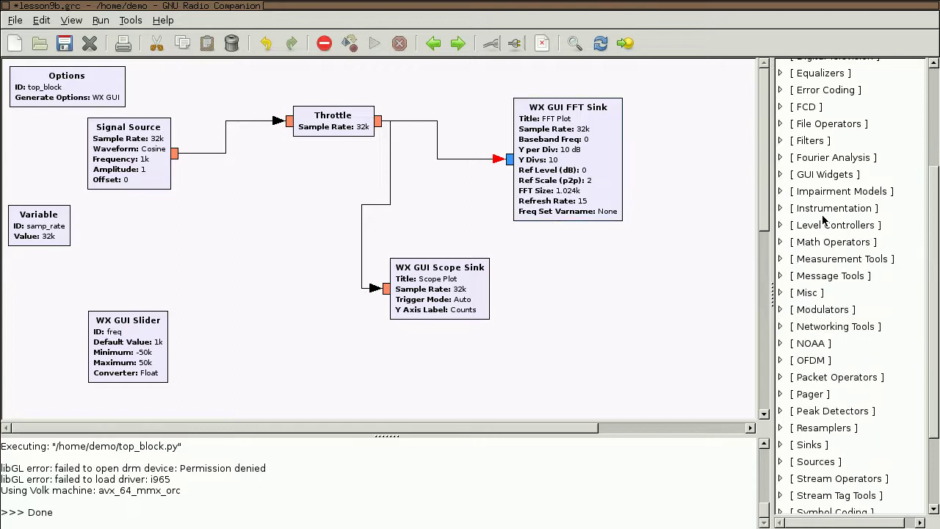
scroll(822, 218, down, 2)
click(779, 455)
scroll(820, 406, down, 3)
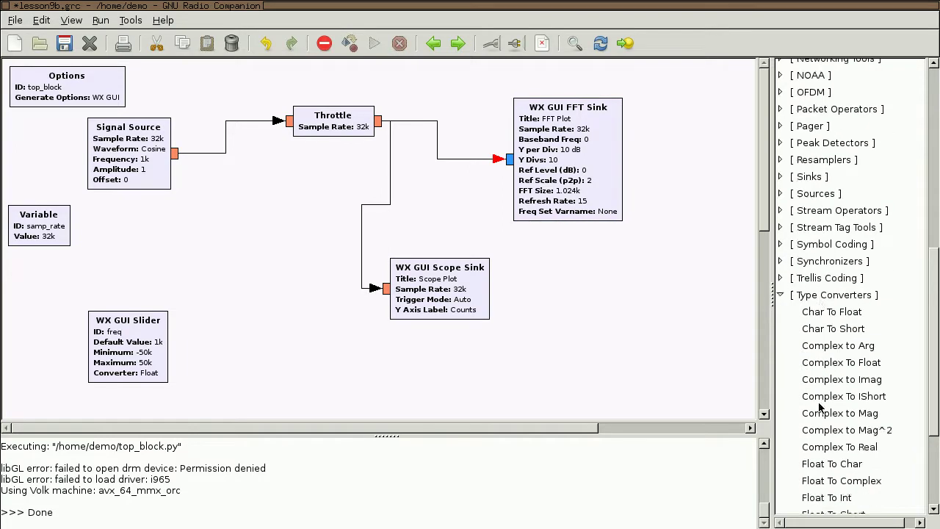
scroll(820, 406, down, 3)
drag(851, 323, 617, 275)
drag(453, 290, 332, 303)
drag(542, 184, 416, 177)
scroll(474, 427, left, 2)
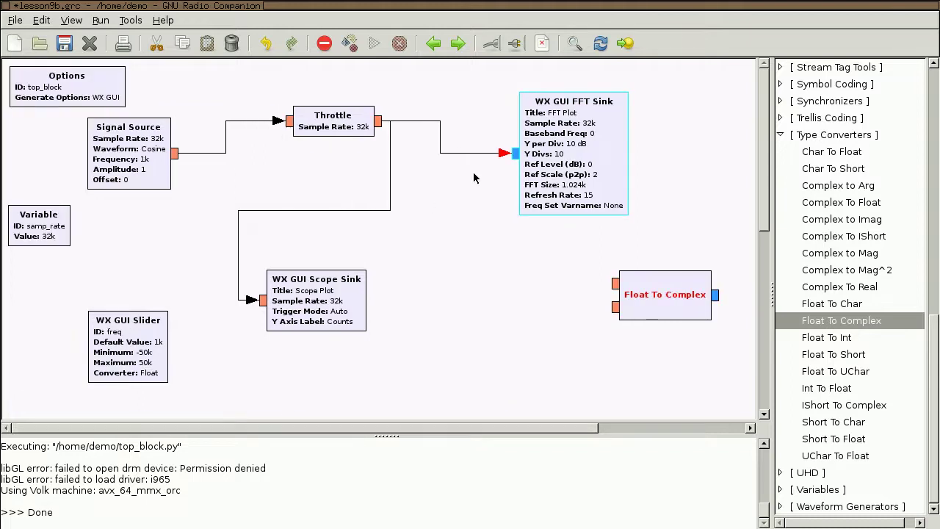
Step: Delete the connection between the Throttle and the FFT Sink, and arrange Float To Complex between those two blocks
click(485, 153)
key(Delete)
drag(654, 289, 437, 247)
drag(344, 115, 265, 108)
drag(467, 258, 436, 152)
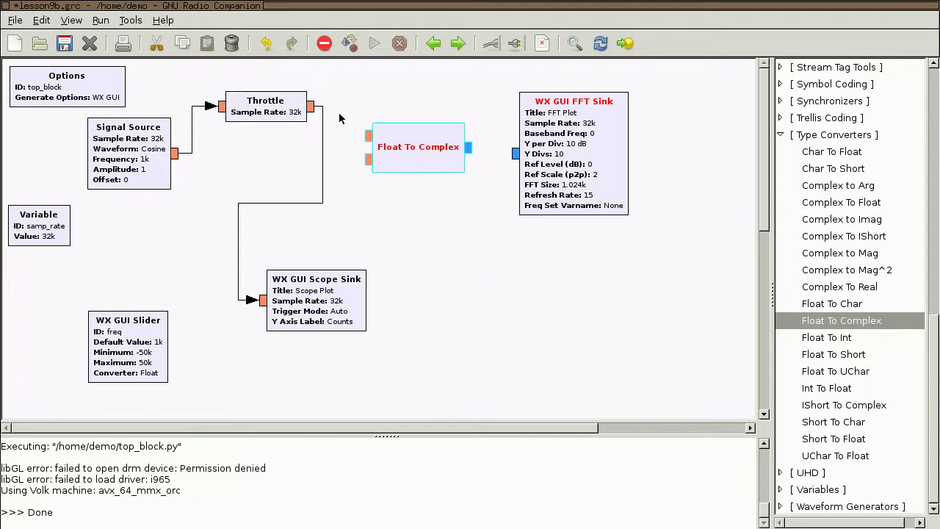
Step: Connect the Throttle's output to Float To Complex's first input, and the converter's output to the WX GUI FFT Sink
click(313, 107)
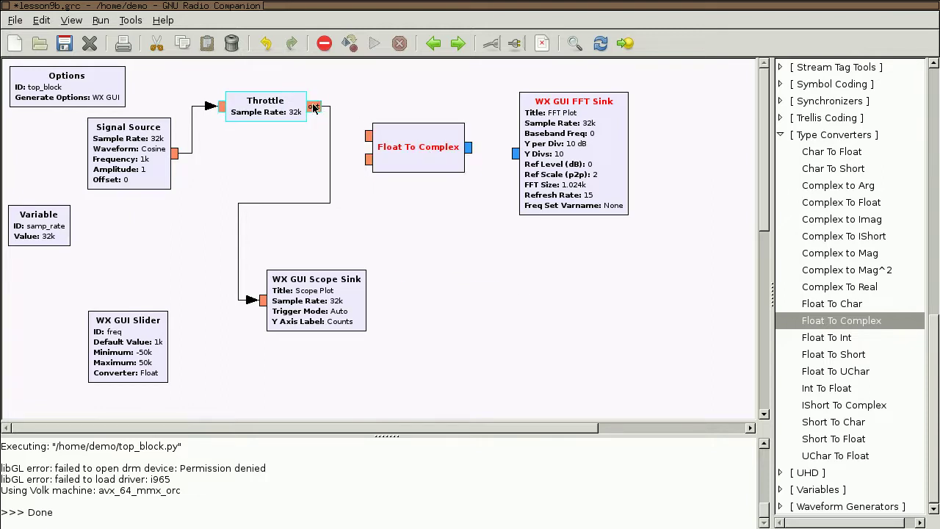
click(367, 138)
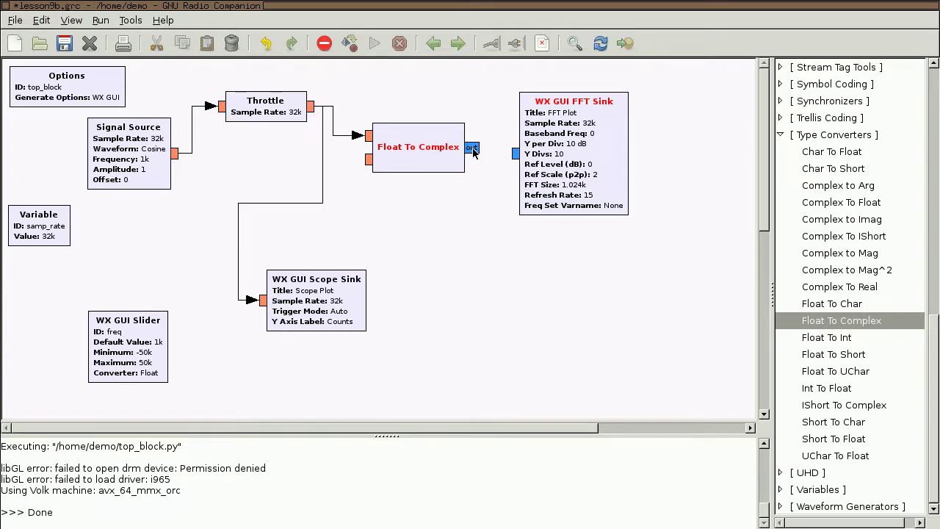
click(515, 152)
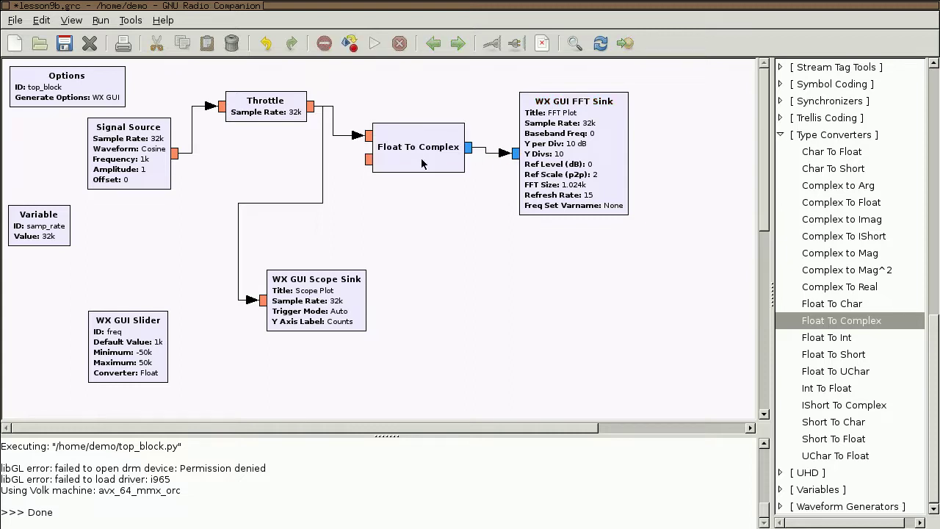
drag(435, 164, 441, 152)
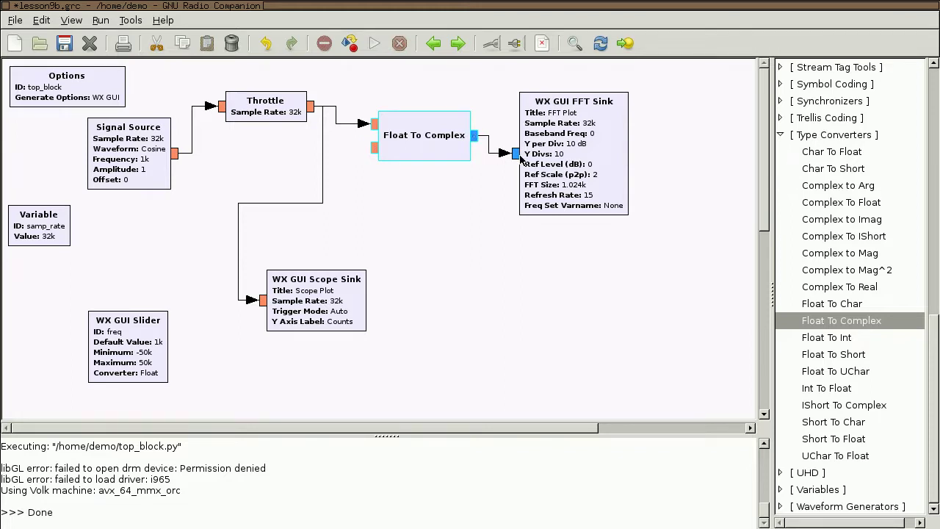
click(371, 126)
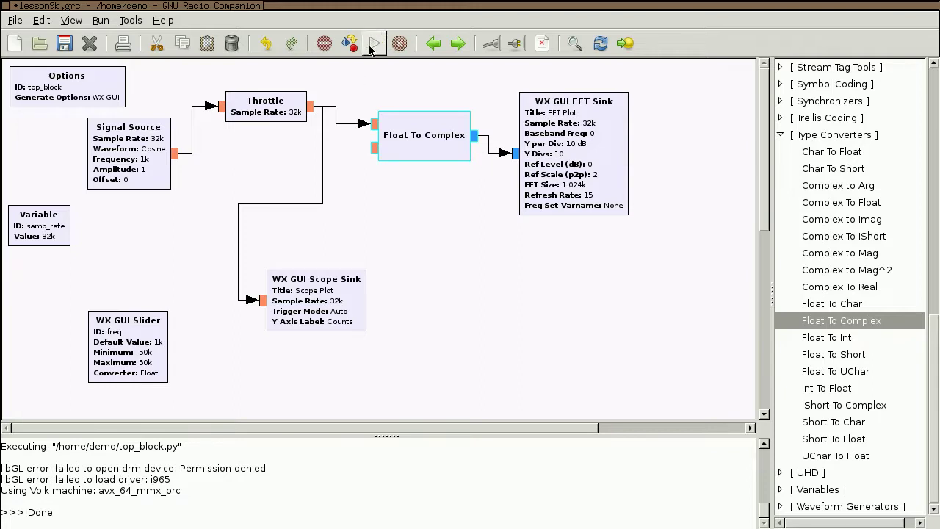
Step: Disable the WX GUI Scope Sink and run the flow graph to show only the FFT plot
click(334, 323)
key(d)
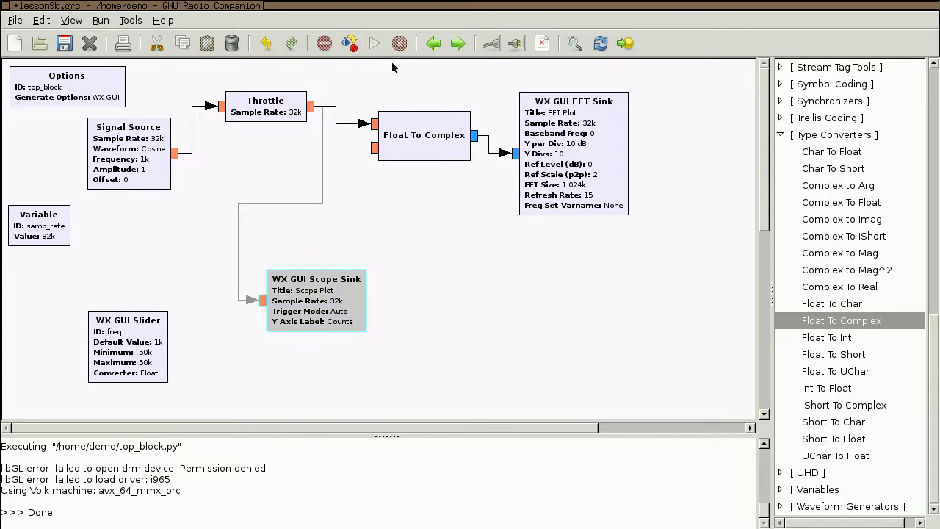
click(374, 44)
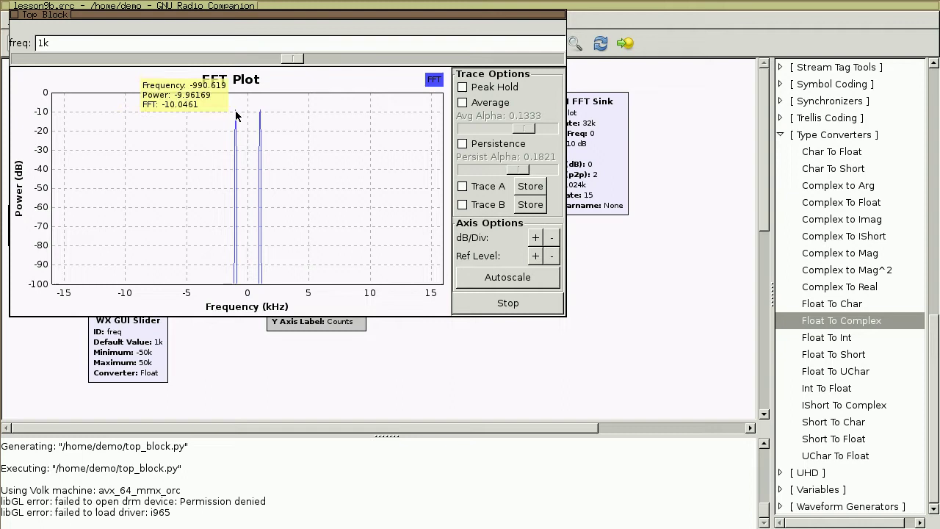
Step: Lower the running plot's freq slider to 0 and return it to 1k while observing the FFT peaks
drag(290, 58, 279, 63)
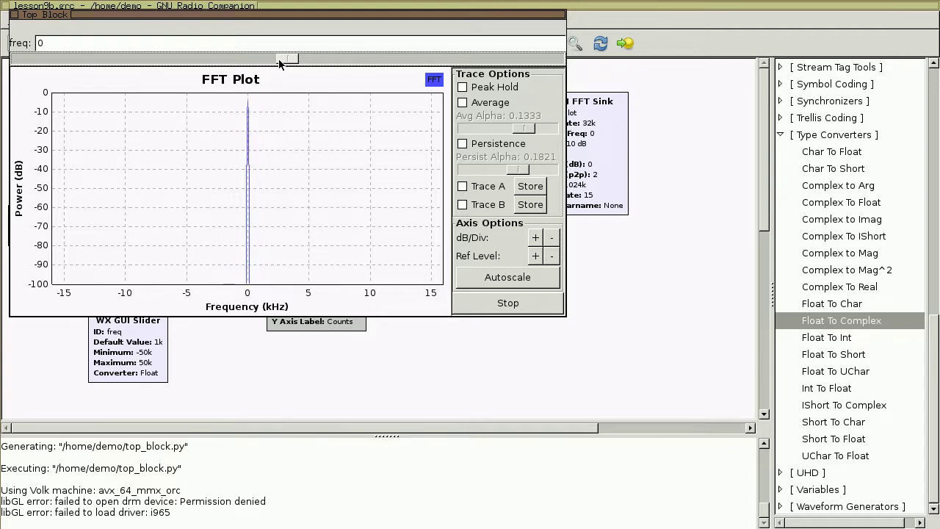
key(Right)
key(Left)
key(Right)
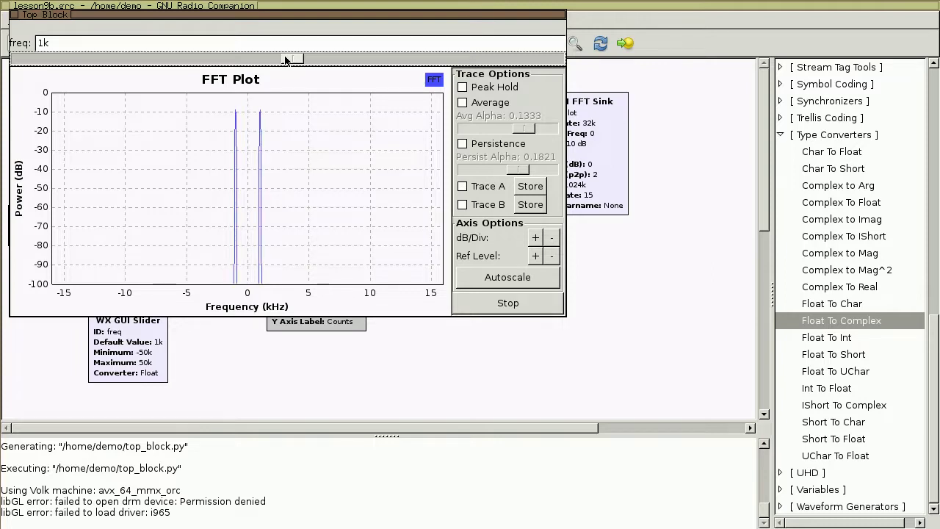
Step: Raise the freq slider stepwise to 10k while observing the positive and negative FFT peaks
key(Right)
key(Right)
key(Right)
key(Right)
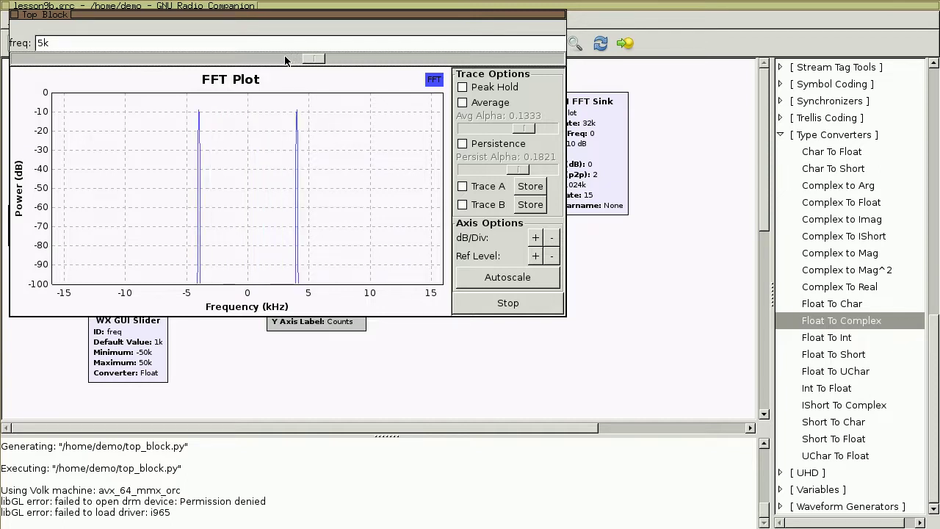
key(Right)
key(Right)
key(Right)
key(Right)
key(Right)
key(Right)
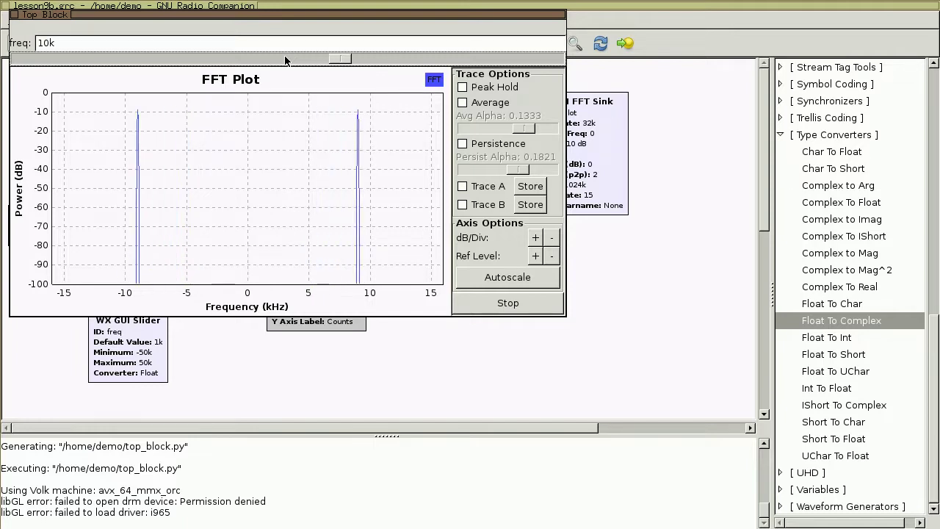
Step: Raise the freq slider stepwise to 50k while observing the positive and negative FFT peaks
key(Right)
key(Right)
key(Right)
key(Right)
key(Right)
key(Right)
key(Right)
key(Right)
key(Right)
key(Right)
key(Right)
key(Right)
key(Right)
key(Right)
key(Right)
key(Right)
key(Right)
key(Right)
key(Right)
key(Right)
key(Right)
key(Right)
key(Right)
key(Right)
key(Right)
key(Right)
key(Right)
key(Right)
key(Right)
key(Right)
key(Right)
key(Right)
key(Right)
key(Right)
key(Right)
key(Right)
key(Right)
key(Right)
key(Right)
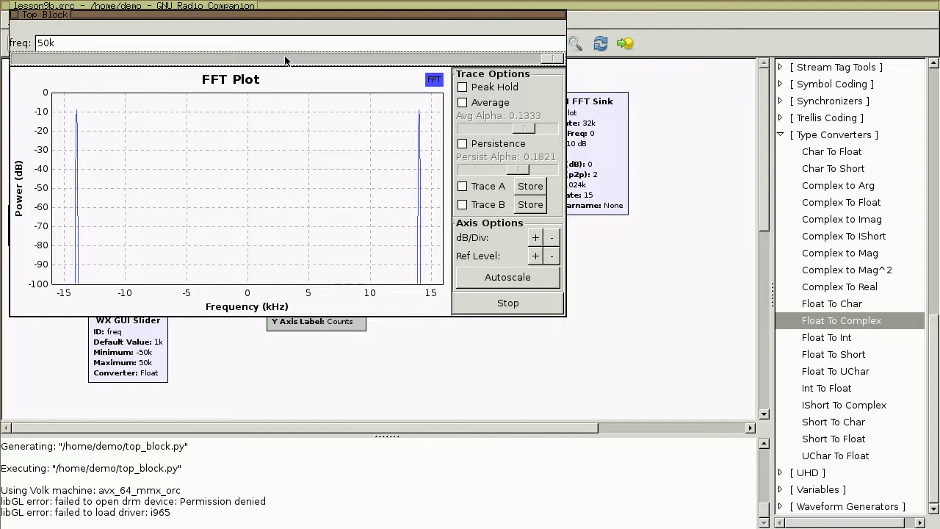
Step: Set the running plot's freq value to 0
click(285, 60)
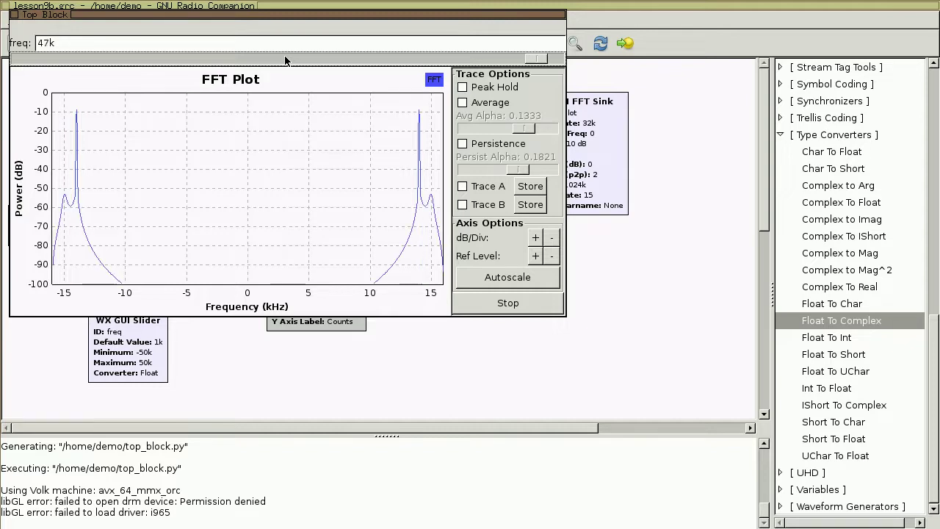
drag(127, 40, 1, 33)
text(0k)
key(Return)
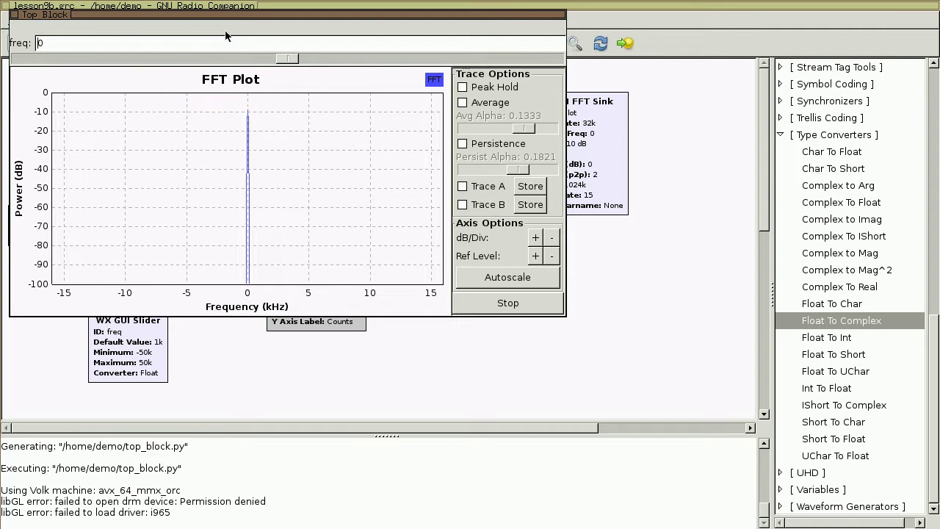
Step: Raise the freq slider stepwise to 24k while observing both FFT peaks, and close the plot window
scroll(280, 58, up, 1)
scroll(279, 58, up, 4)
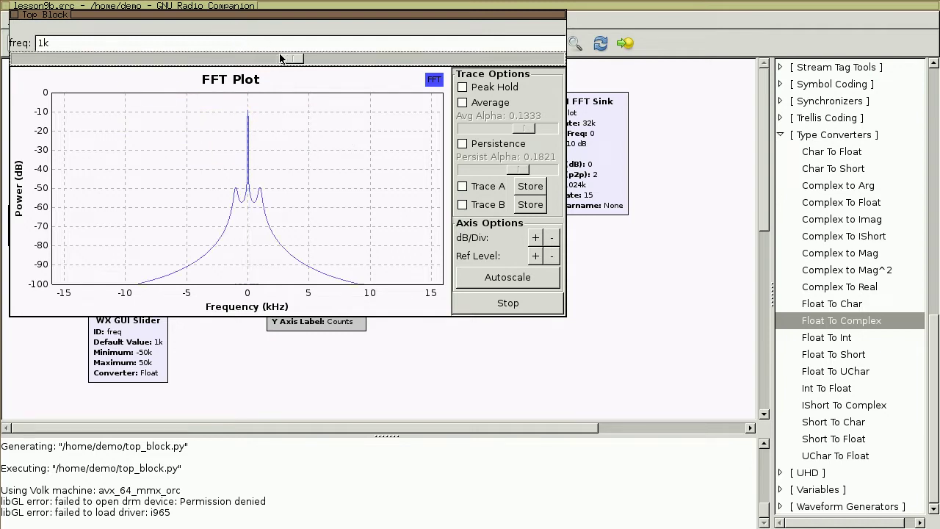
scroll(280, 58, up, 4)
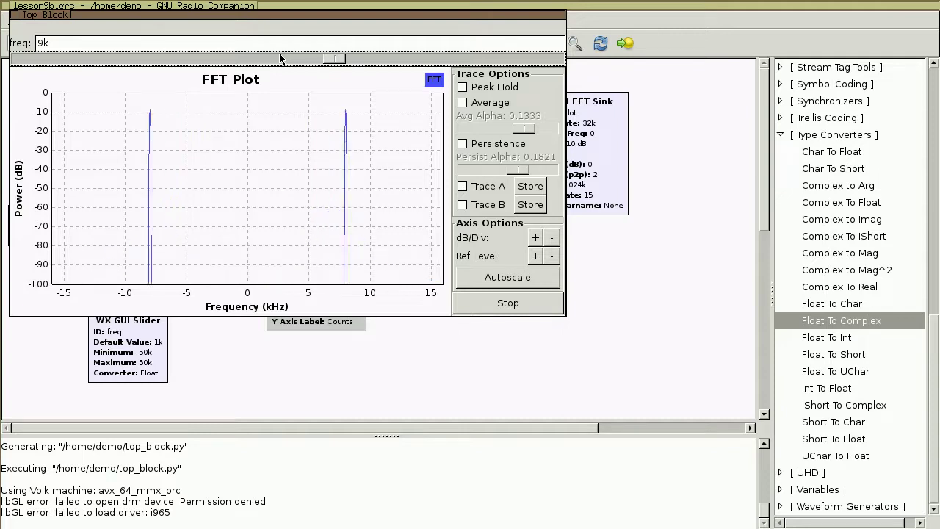
scroll(280, 58, up, 1)
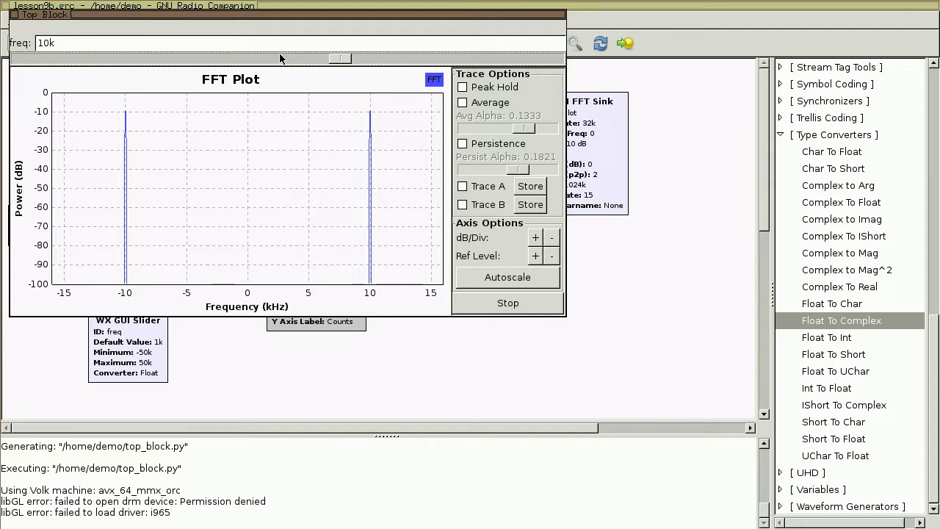
scroll(280, 58, up, 1)
scroll(280, 58, up, 1)
scroll(280, 58, up, 5)
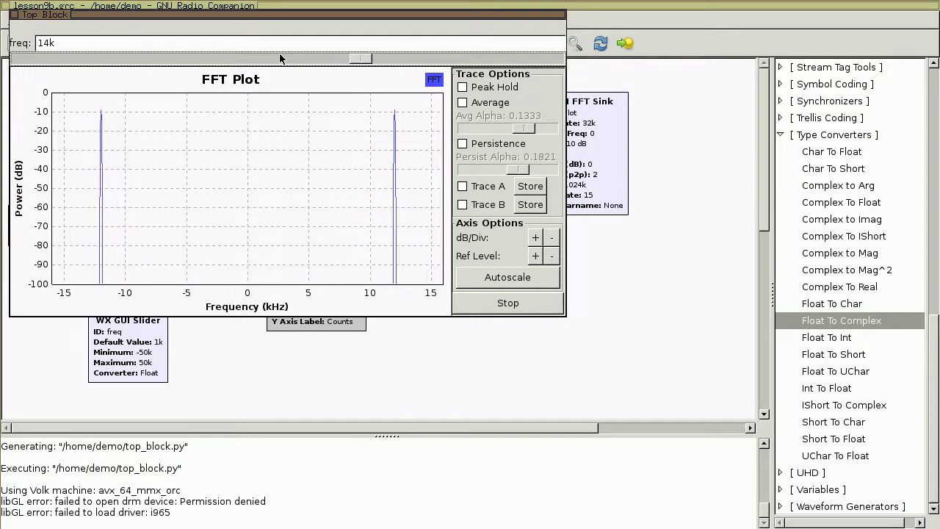
scroll(280, 58, up, 6)
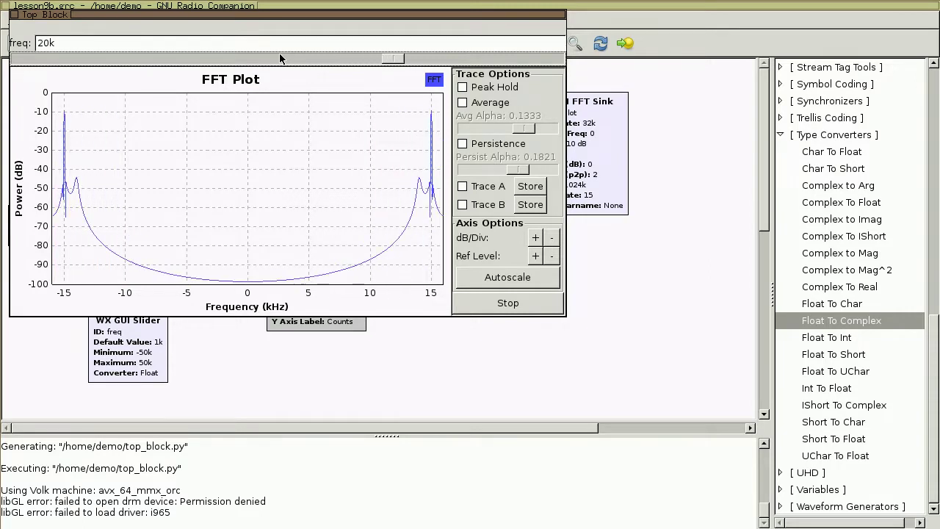
scroll(279, 58, up, 1)
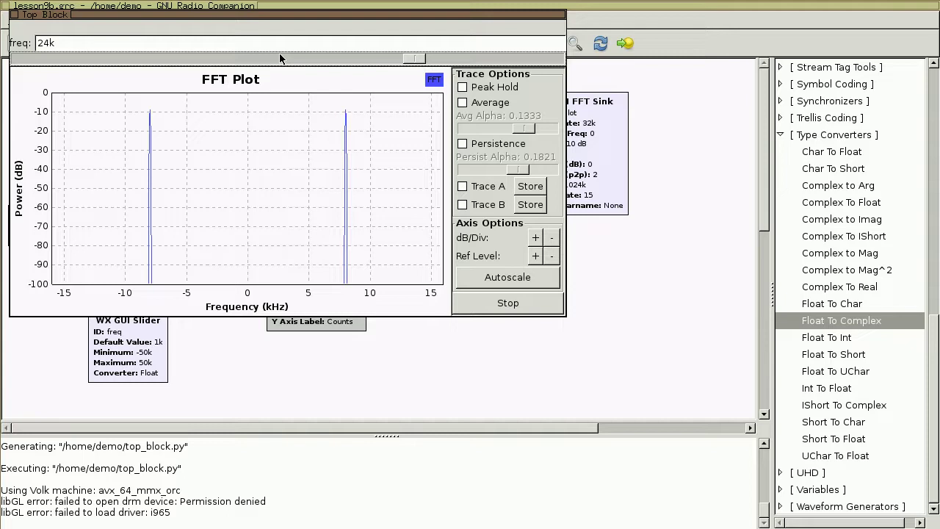
key(alt+F4)
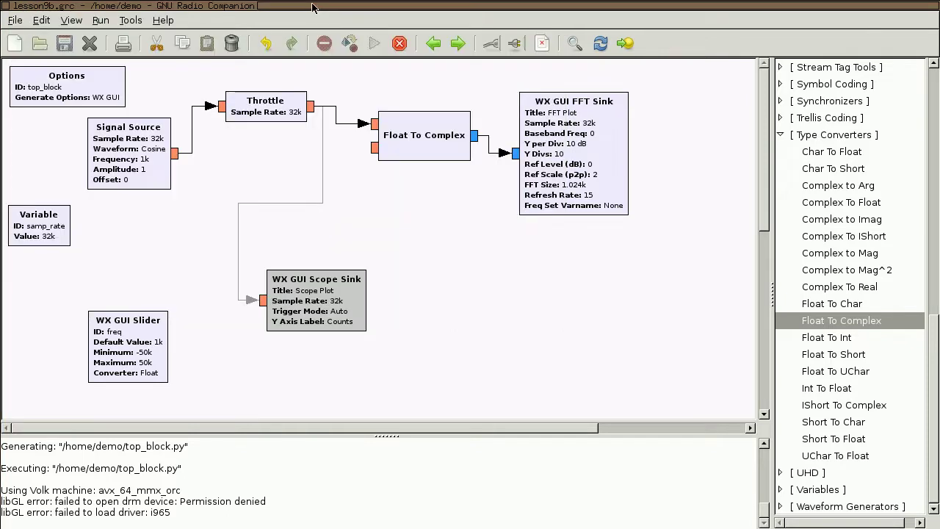
Step: Switch the WX GUI FFT Sink's input type to float and connect the Throttle's output directly to it
click(588, 154)
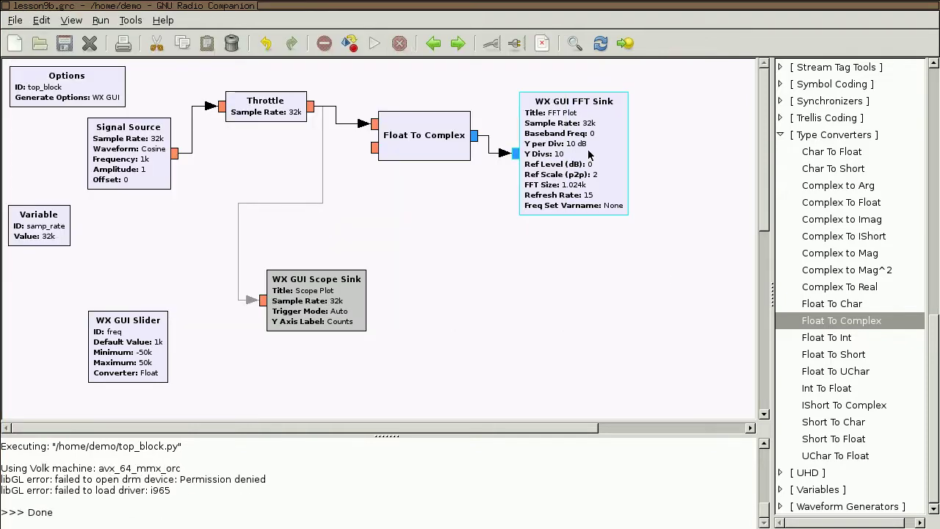
key(Down)
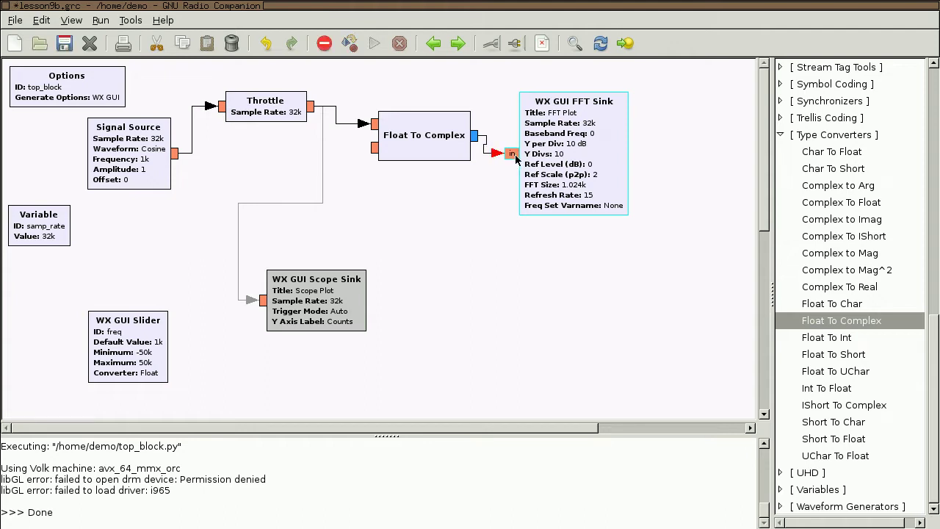
click(311, 107)
click(514, 153)
Step: Disable Float To Complex after moving it below the direct connection, and run the flow graph
drag(415, 158, 415, 224)
key(d)
click(374, 43)
Step: Raise the freq slider stepwise to 33k while observing the single peak of the real-input FFT
click(313, 56)
key(Right)
key(Right)
key(Right)
key(Right)
key(Right)
key(Right)
key(Right)
key(Right)
key(Right)
key(Right)
key(Right)
key(Right)
key(Right)
key(Right)
key(Right)
key(Right)
key(Right)
key(Right)
key(Right)
key(Right)
key(Right)
key(Right)
key(Right)
key(Right)
key(Right)
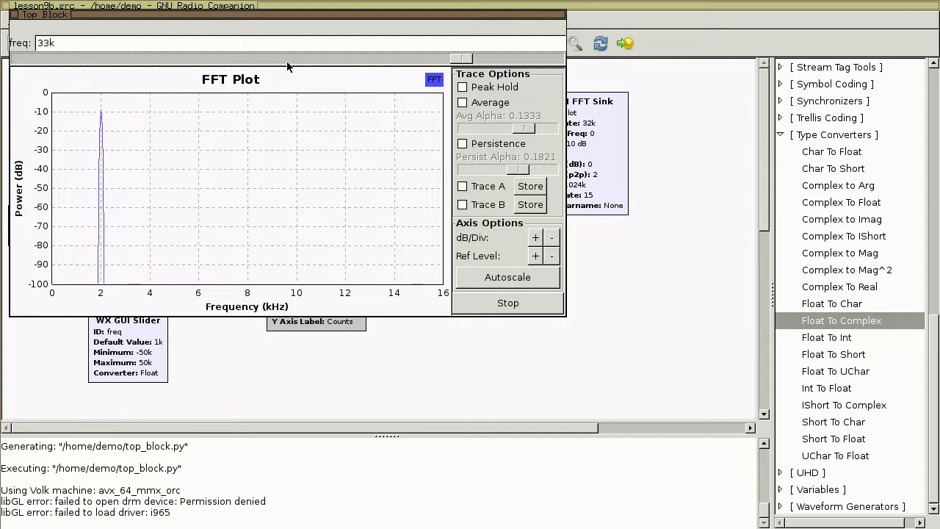
Step: Lower the freq slider stepwise to 15k while observing the FFT peak, and close the plot window
key(Left)
key(Left)
key(Left)
key(Left)
key(Left)
key(Left)
key(Left)
key(Left)
key(Left)
key(Left)
key(Left)
key(Left)
key(Left)
key(Left)
key(Left)
key(Left)
key(Left)
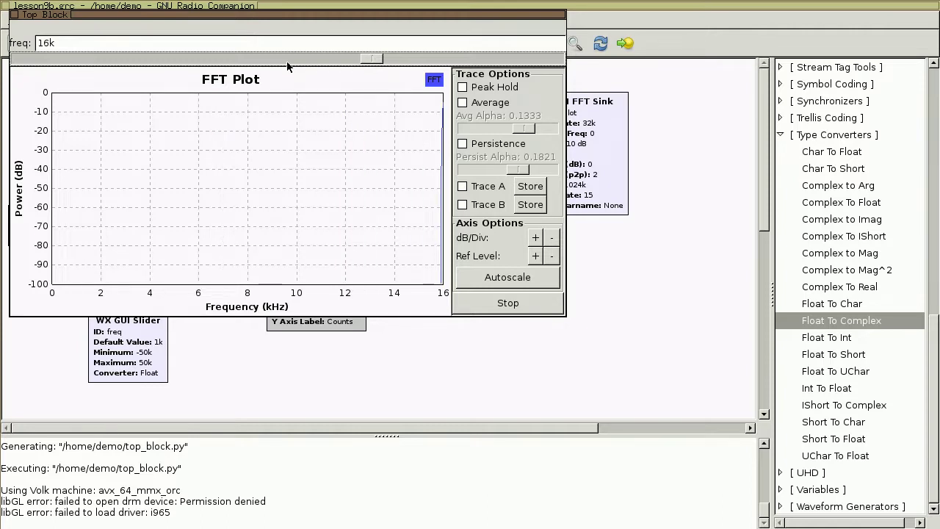
key(Left)
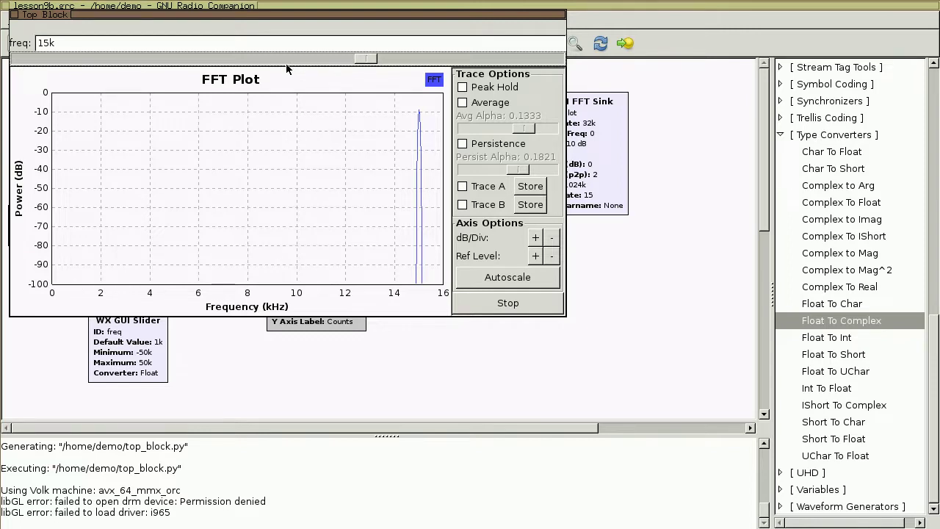
key(alt+F4)
Step: Restore the complex path by enabling Float To Complex, deleting the direct Throttle-to-sink connection and switching the FFT Sink to complex
click(440, 217)
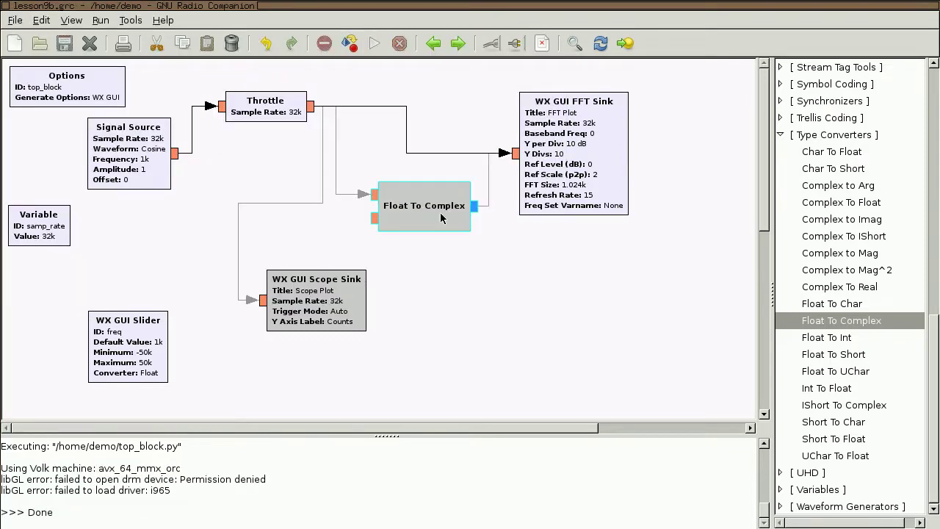
key(e)
click(451, 154)
key(Delete)
click(601, 150)
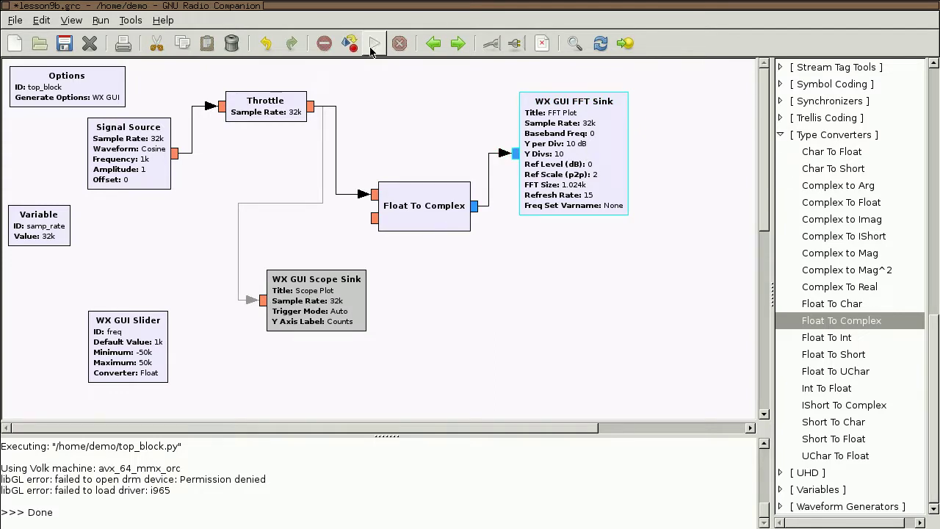
Step: Run the flow graph and raise the freq slider stepwise past 9k while observing both FFT peaks
click(372, 45)
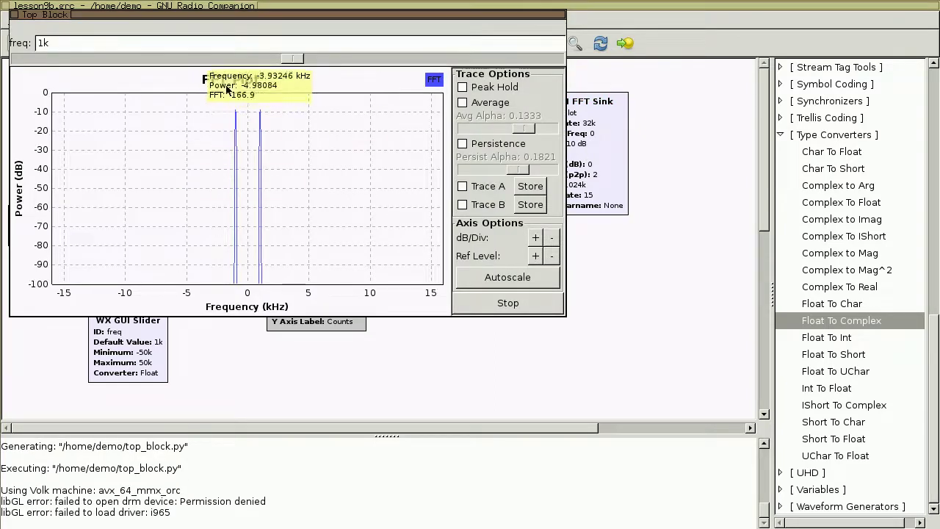
scroll(284, 58, up, 1)
scroll(282, 56, up, 4)
scroll(282, 56, up, 2)
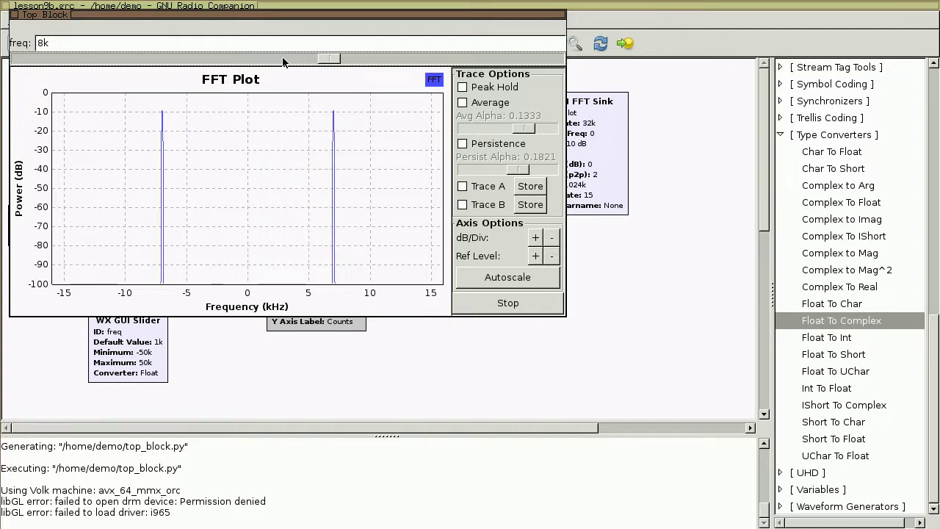
scroll(282, 56, up, 1)
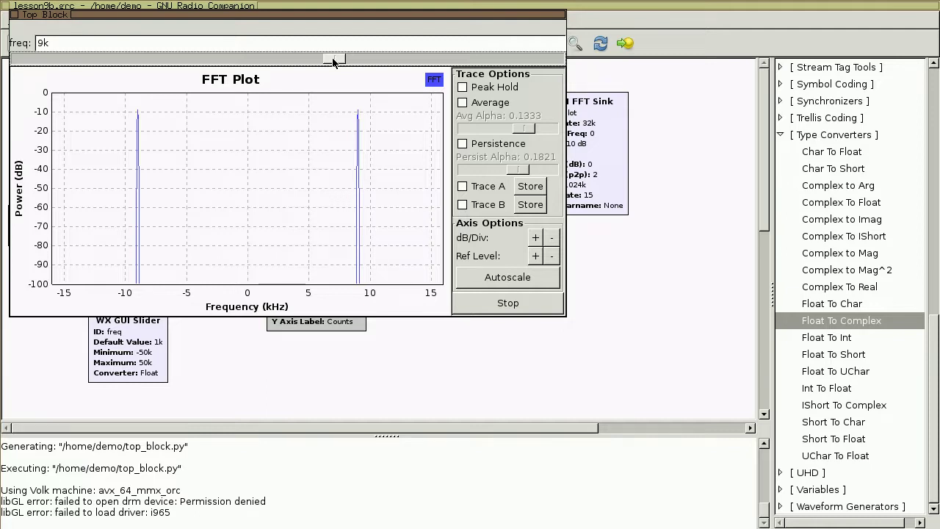
key(Right)
key(Right)
key(Right)
key(Right)
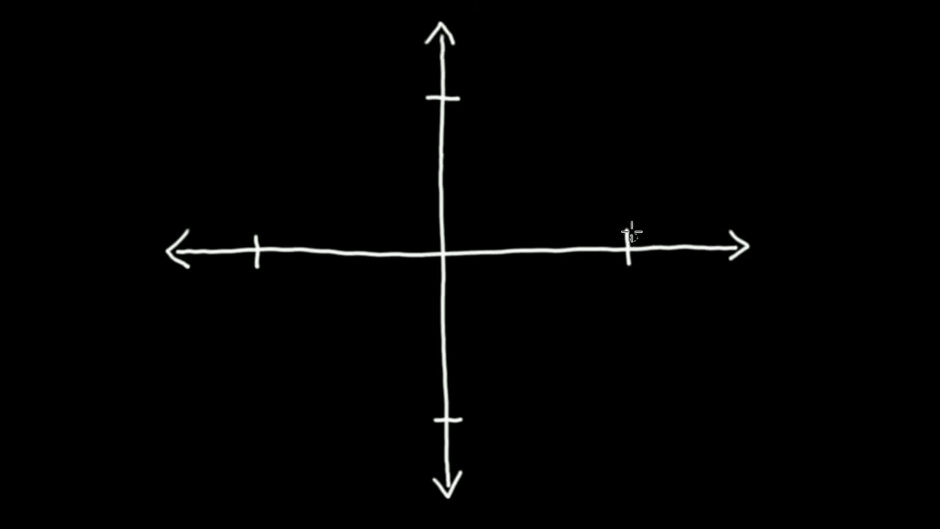
Step: Mark six green X points counter-clockwise on the drawn axes, from the positive horizontal tick to just past the upper vertical tick
mouse_move(618, 233)
mouse_down()
mouse_move(628, 258)
mouse_move(641, 232)
mouse_up()
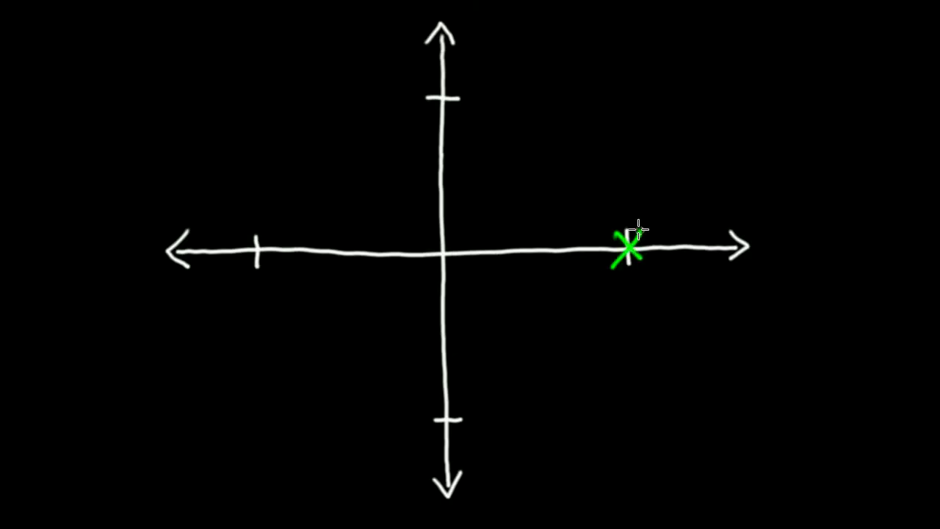
mouse_move(602, 186)
mouse_down()
mouse_move(624, 203)
mouse_move(626, 184)
mouse_up()
mouse_move(563, 132)
mouse_down()
mouse_move(580, 150)
mouse_move(589, 117)
mouse_up()
mouse_move(502, 105)
mouse_down()
mouse_move(521, 123)
mouse_move(527, 96)
mouse_up()
drag(426, 88, 457, 112)
drag(431, 114, 452, 78)
mouse_move(367, 98)
mouse_down()
mouse_move(384, 120)
mouse_move(397, 95)
mouse_up()
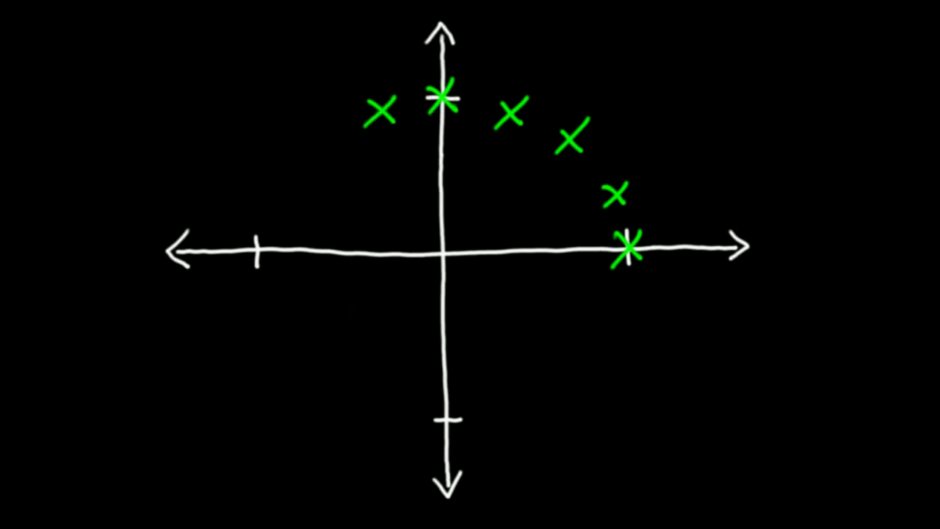
Step: Mark red X points clockwise on the drawn axes, starting at the positive horizontal tick and continuing into the lower-right quadrant
mouse_move(613, 238)
mouse_down()
mouse_move(640, 261)
mouse_move(652, 227)
mouse_up()
mouse_move(611, 299)
mouse_down()
mouse_move(628, 318)
mouse_move(636, 292)
mouse_up()
drag(565, 356, 593, 389)
drag(589, 353, 567, 385)
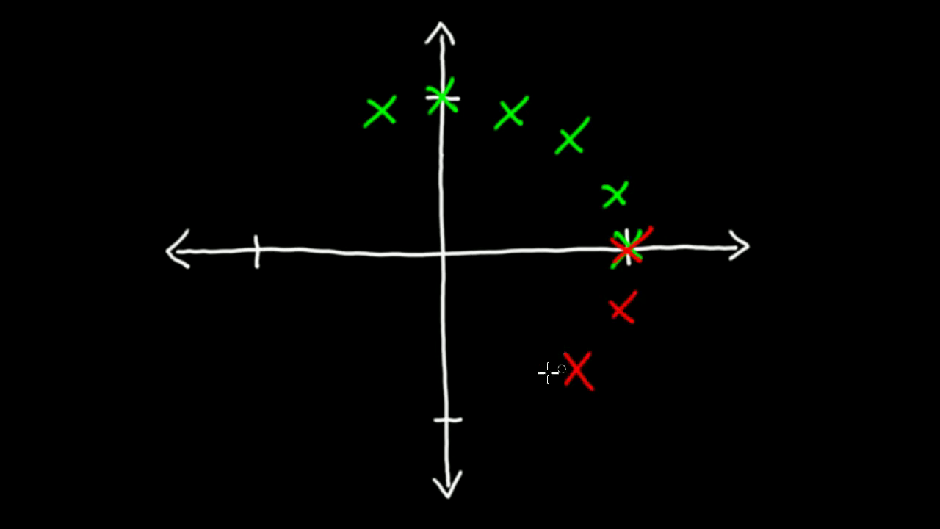